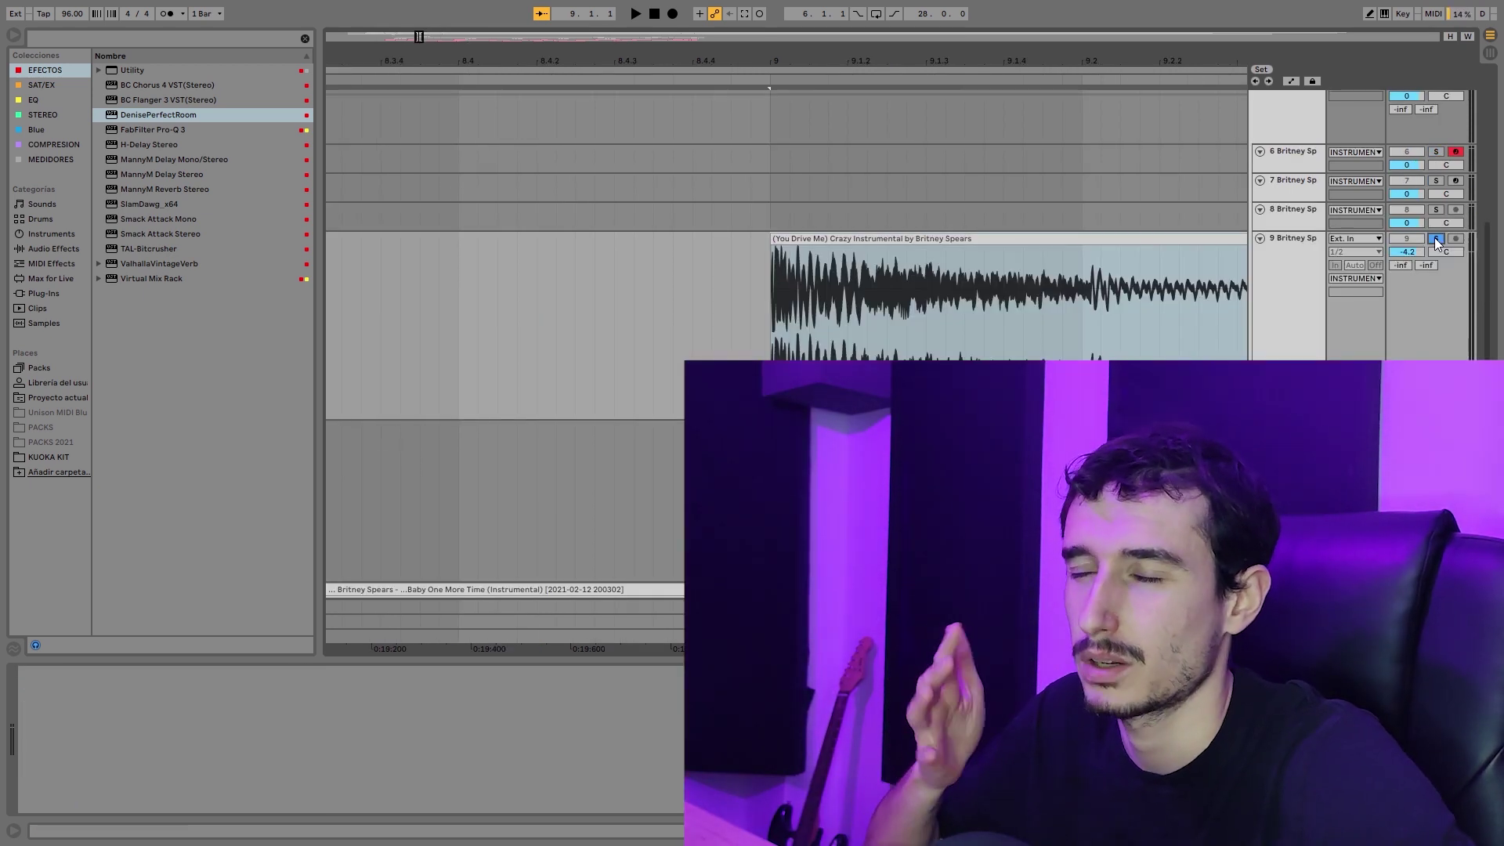
- Play the (You Drive Me) Crazy instrumental hit at bar 9 on track 9, on its own and with the full arrangement
key(space)
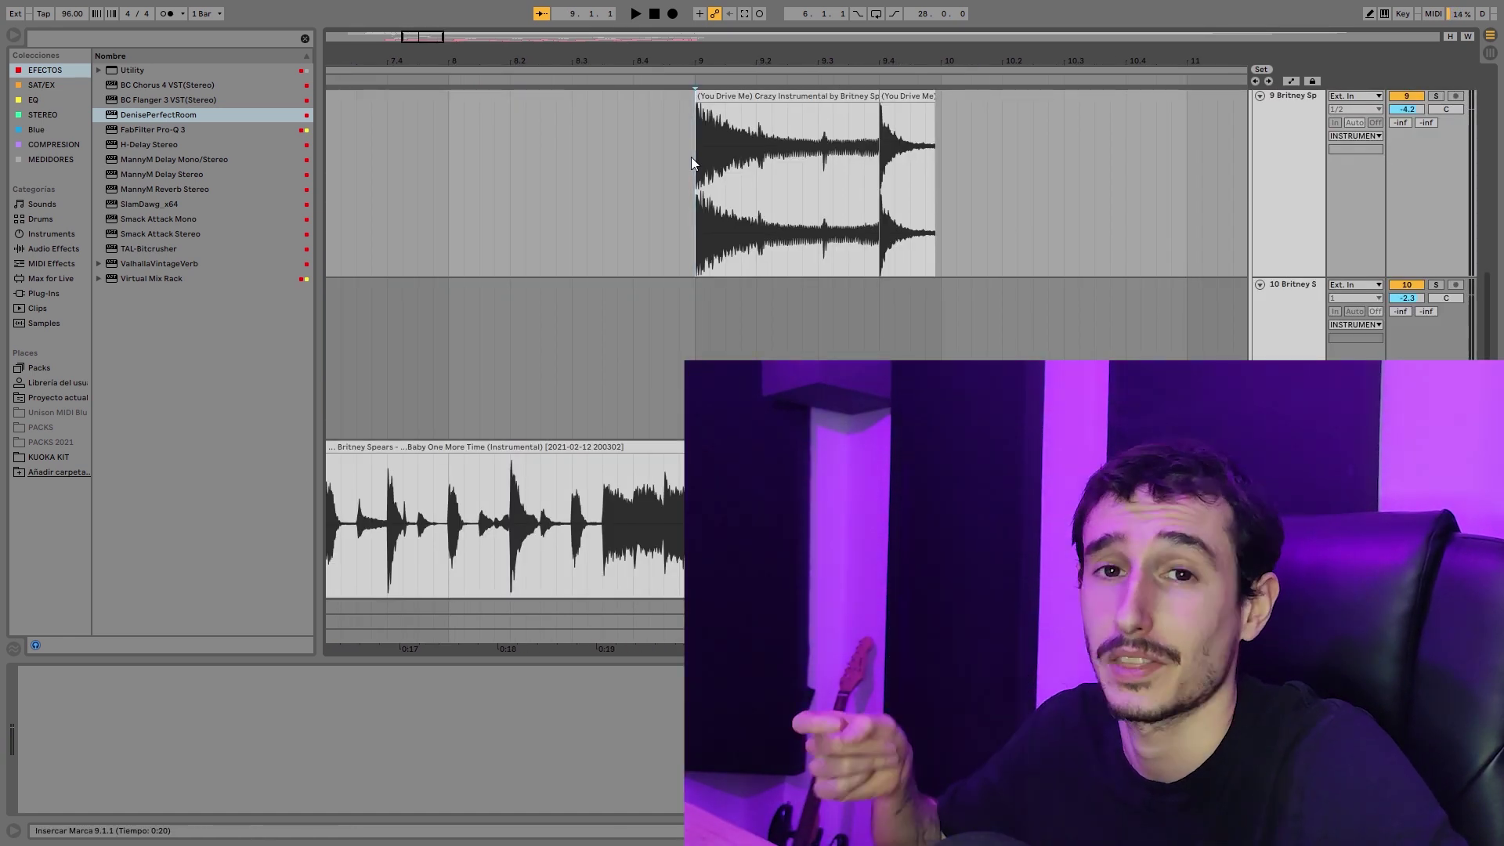
key(space)
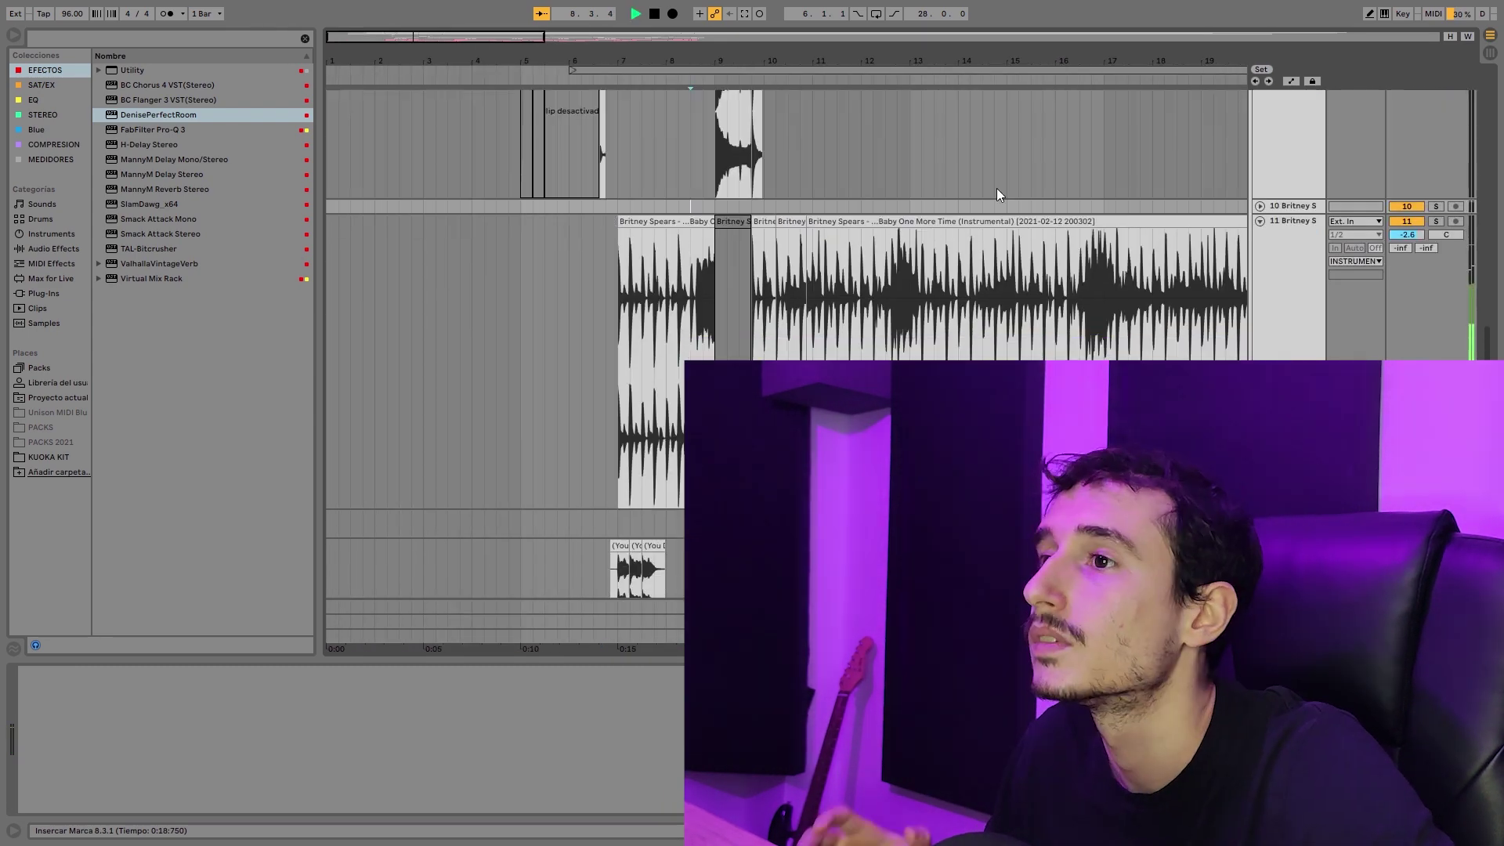
scroll(989, 215, up, 3)
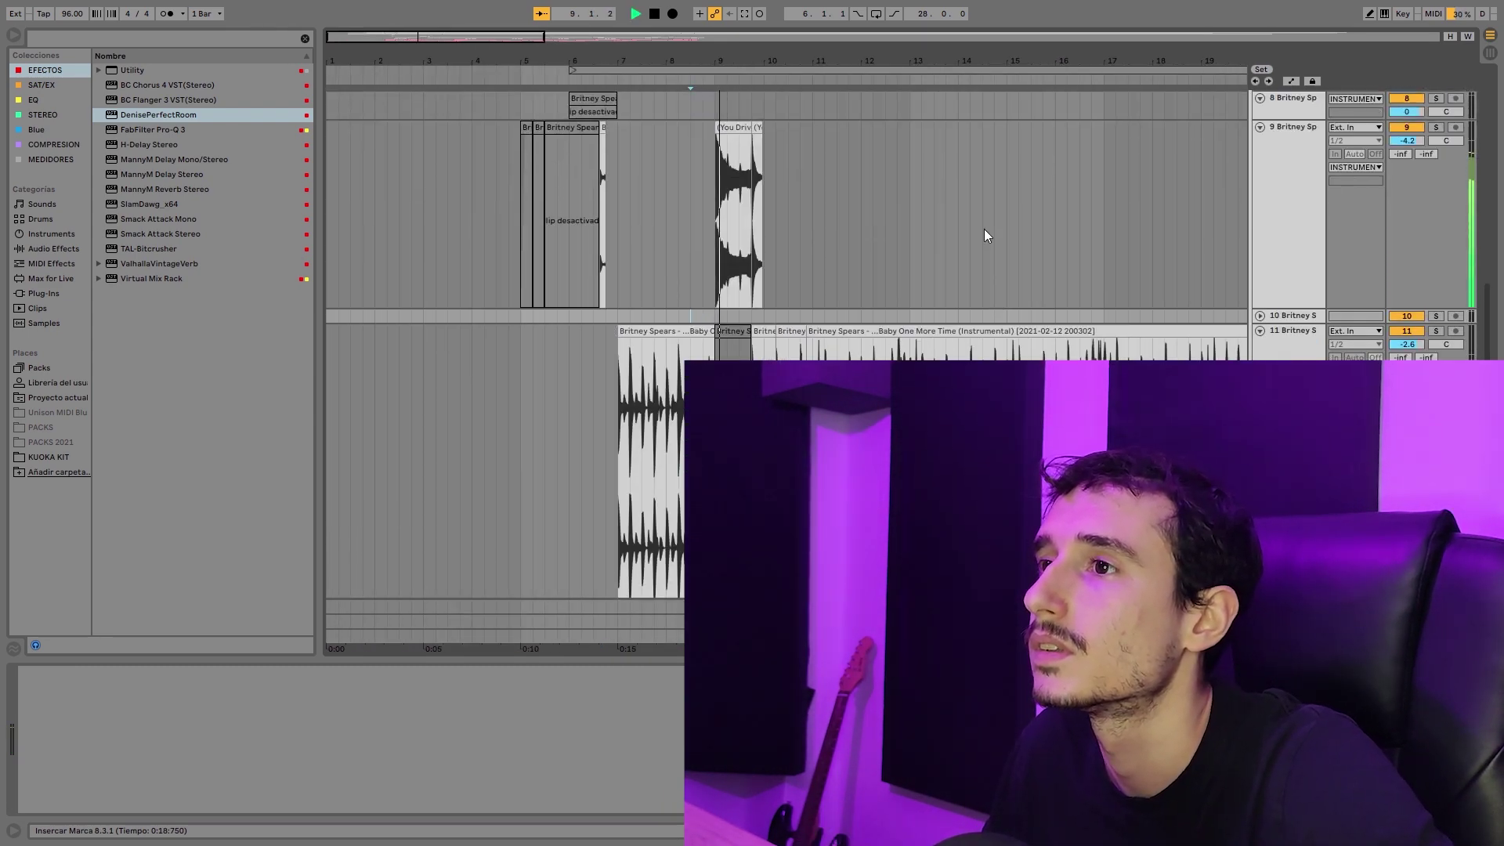
scroll(916, 249, down, 1)
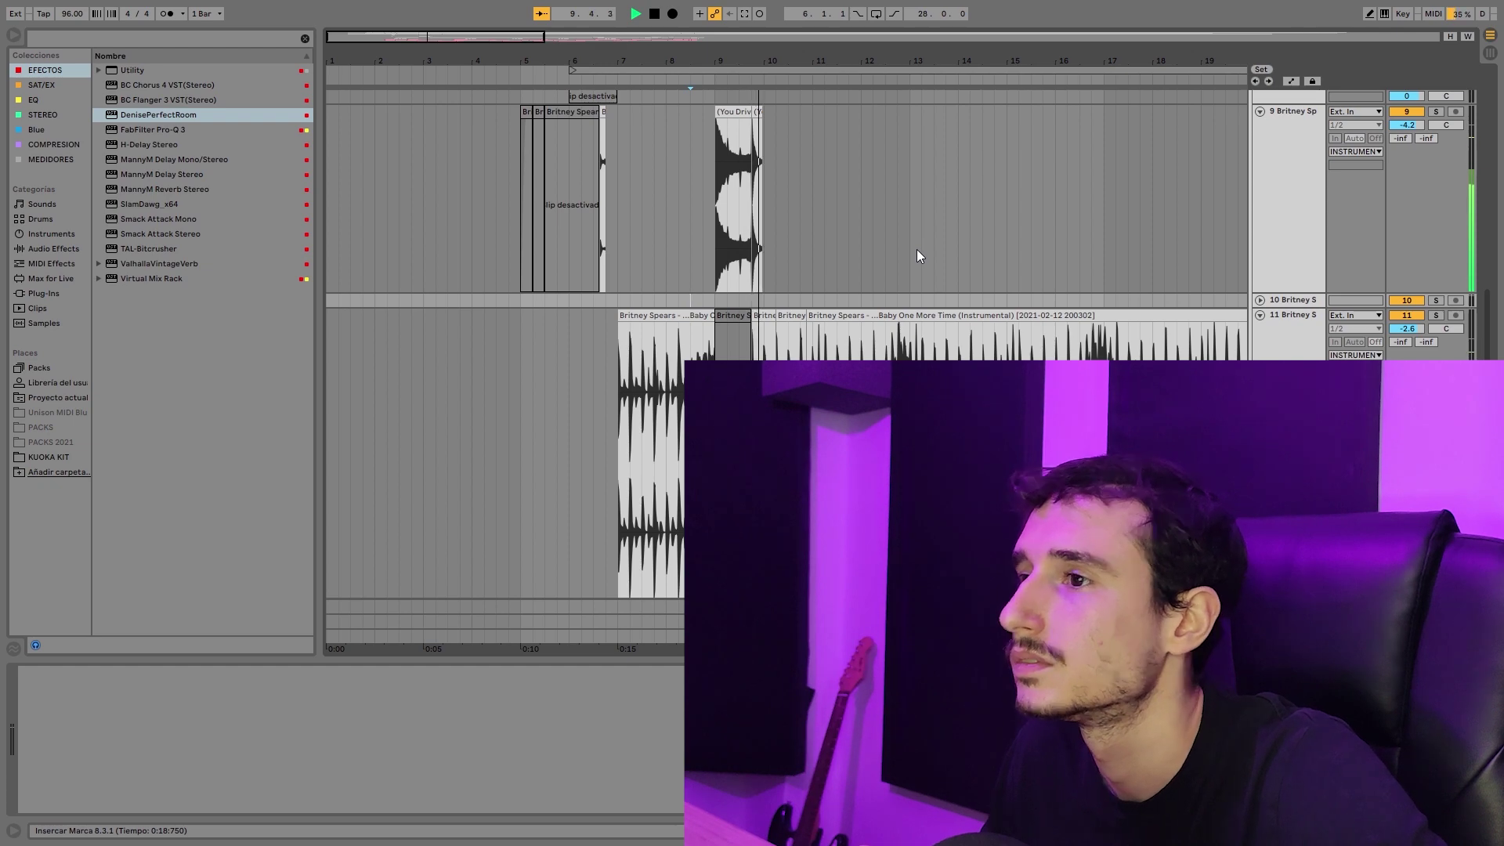
scroll(917, 252, down, 5)
scroll(917, 251, up, 1)
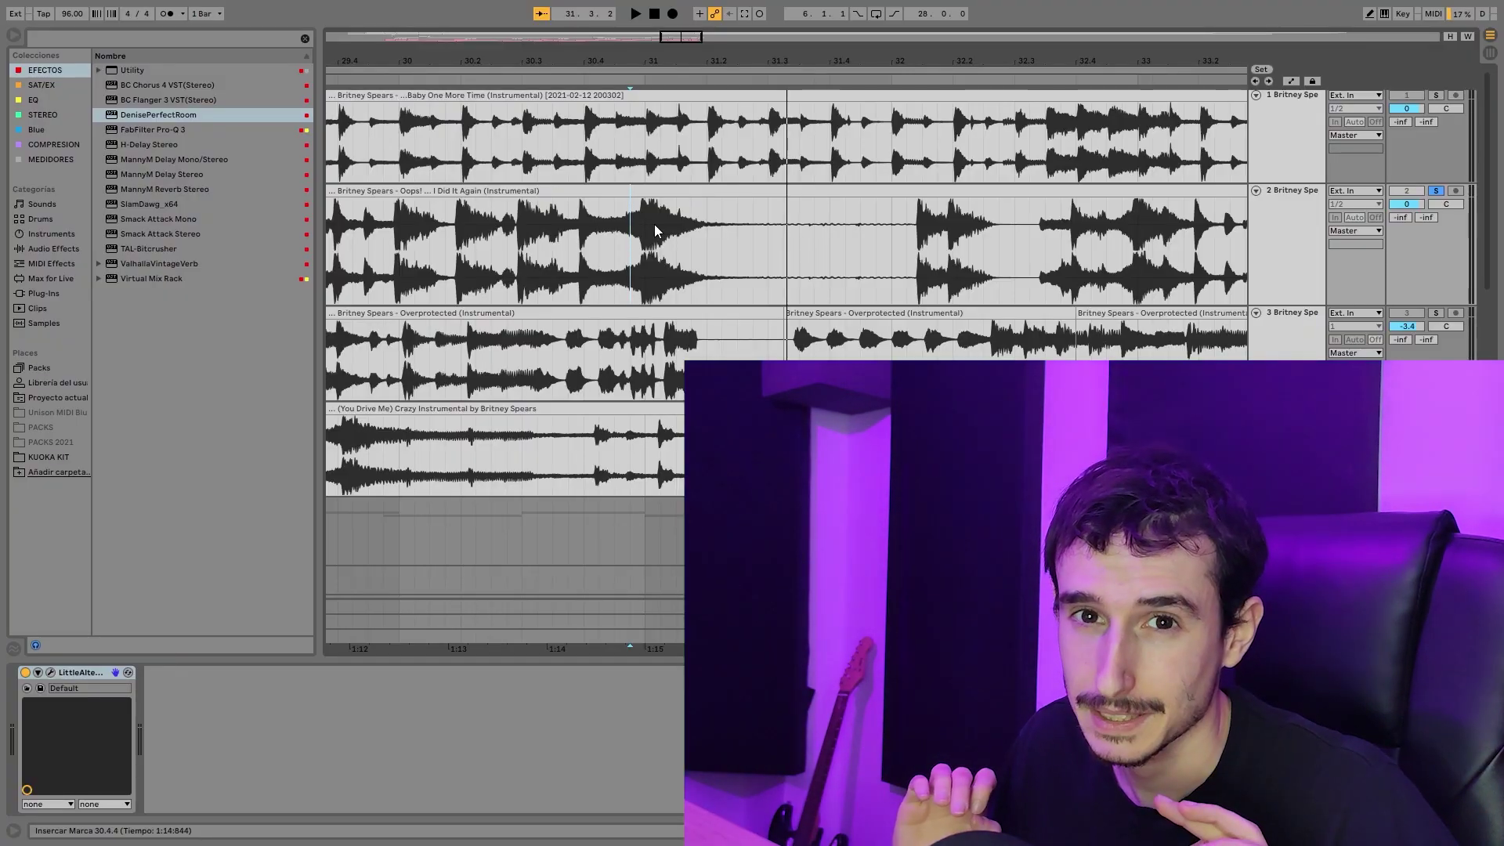
- Reverse the hit and its tail starting at 30.4.4 in the Oops! ... I Did It Again instrumental on track 2, and play the result
click(626, 248)
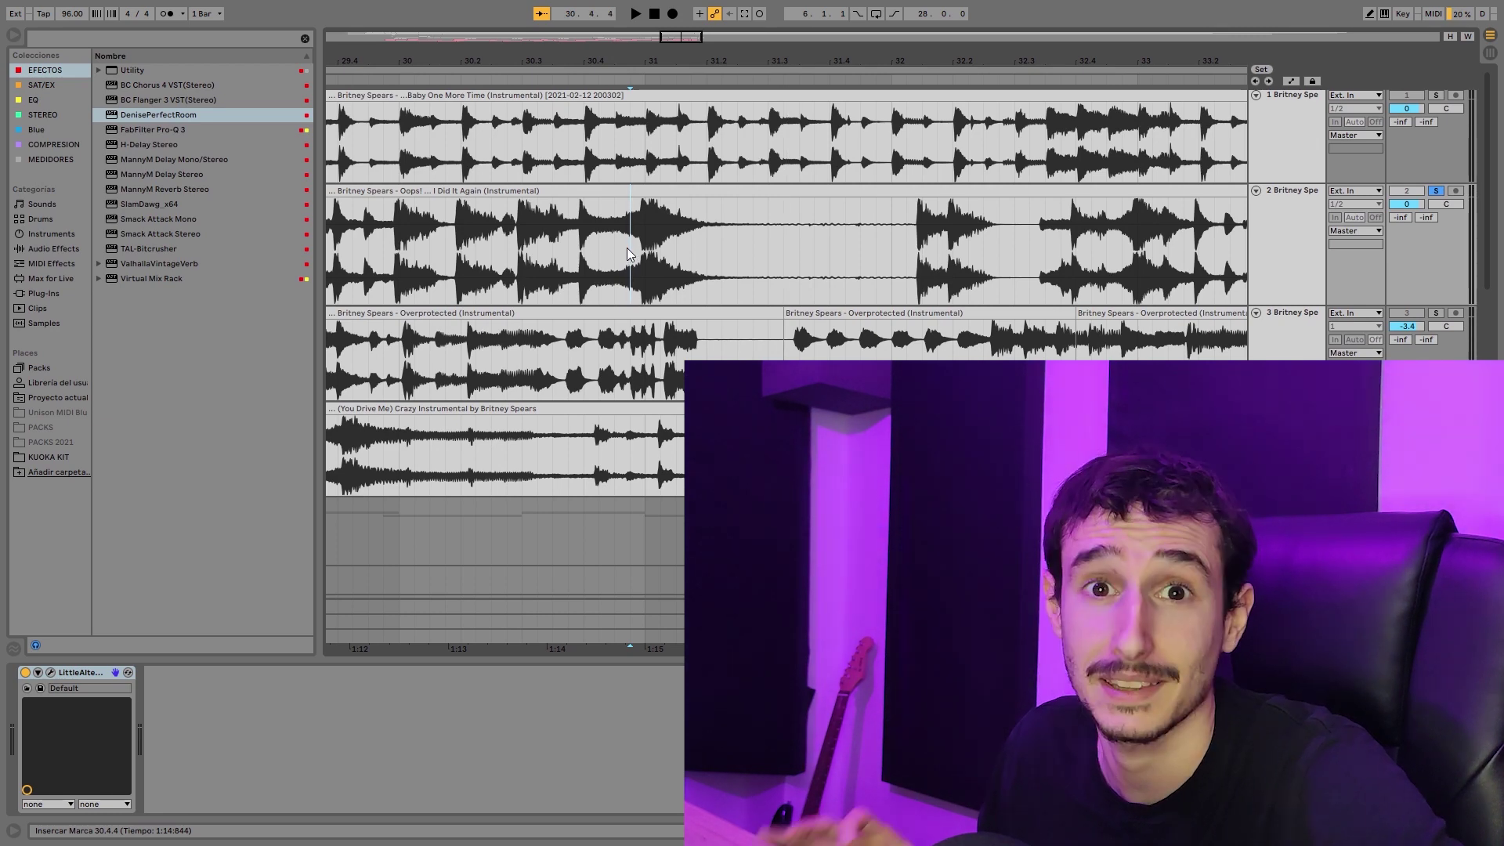
key(space)
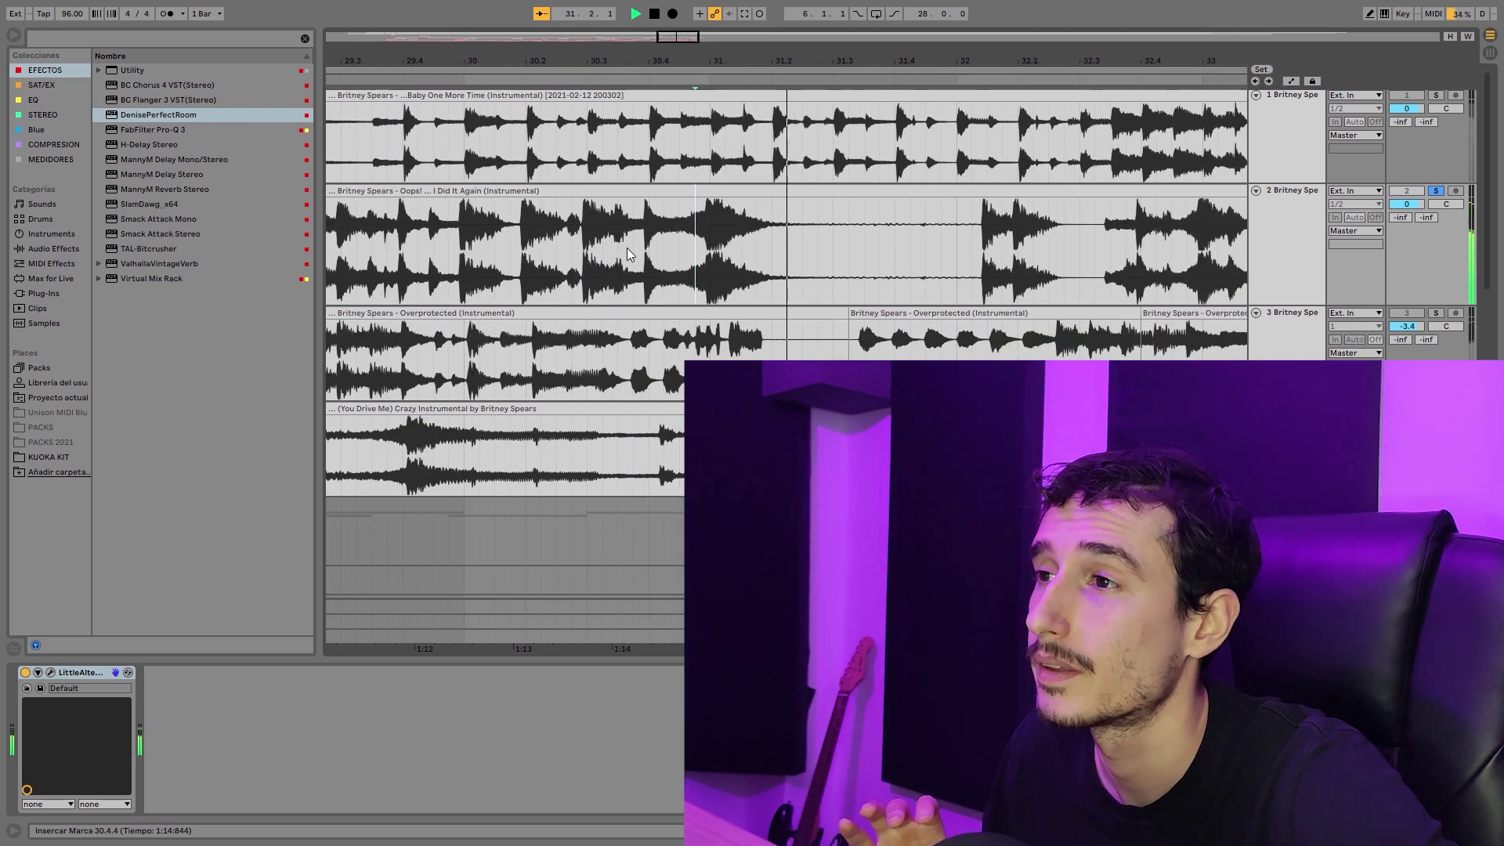
key(space)
drag(621, 247, 790, 247)
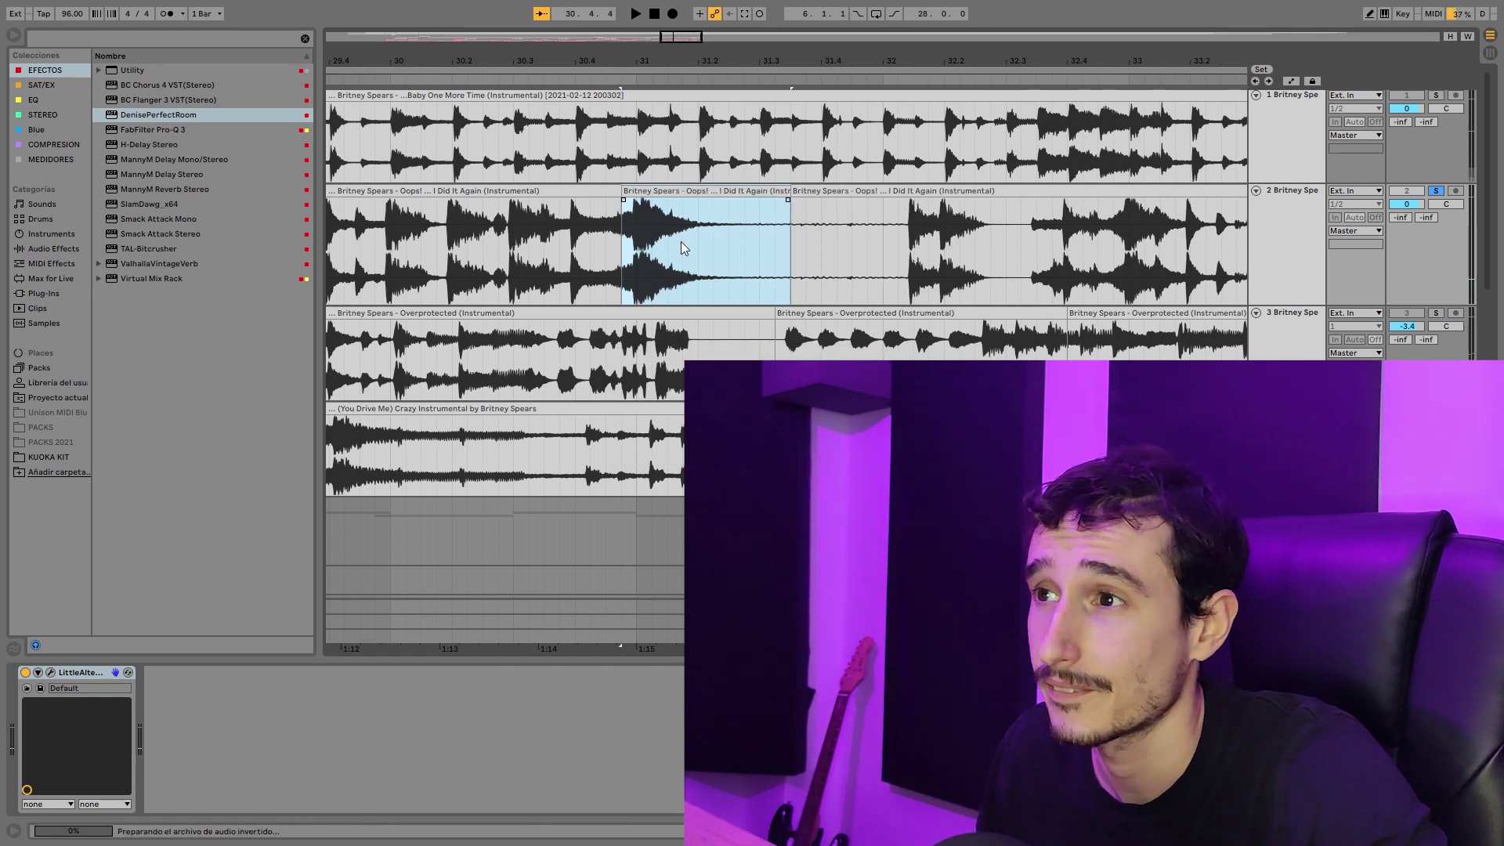
key(r)
key(space)
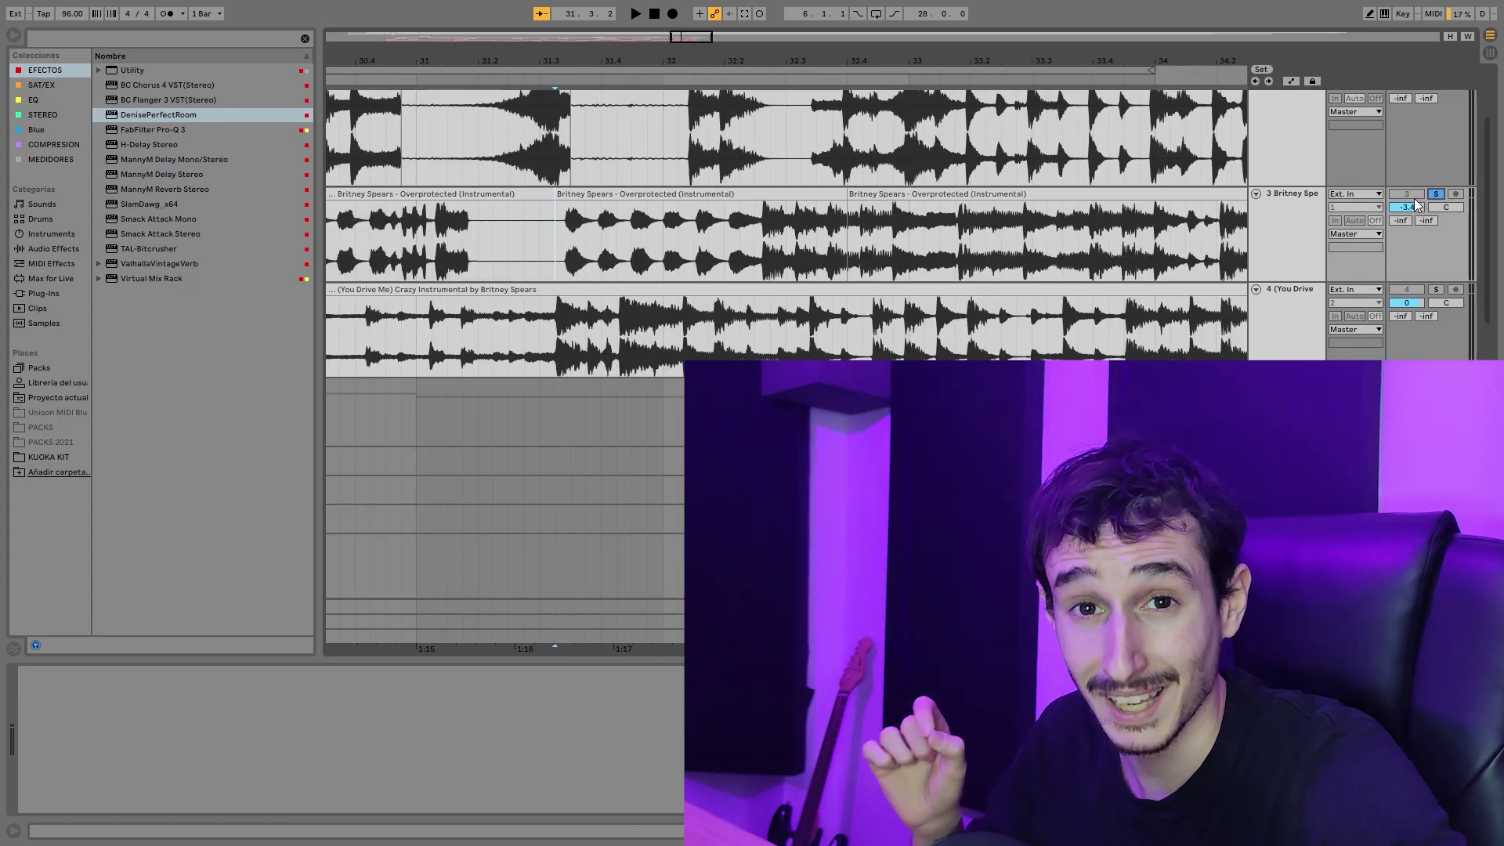
- Play the Overprotected instrumental on track 3 and change its clip's warp mode from Beats to Complex Pro
key(space)
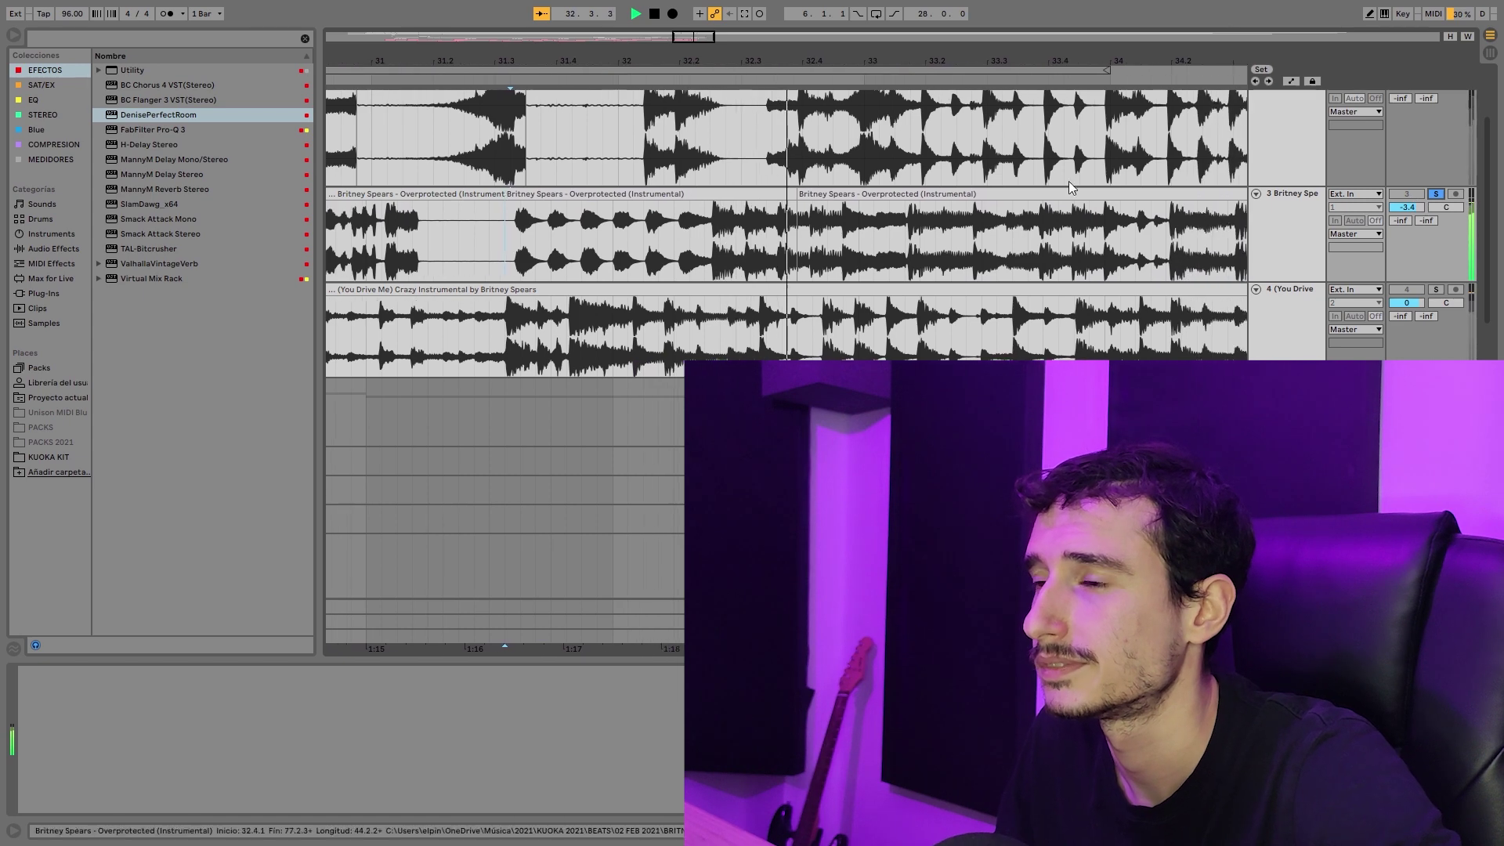
key(space)
click(634, 232)
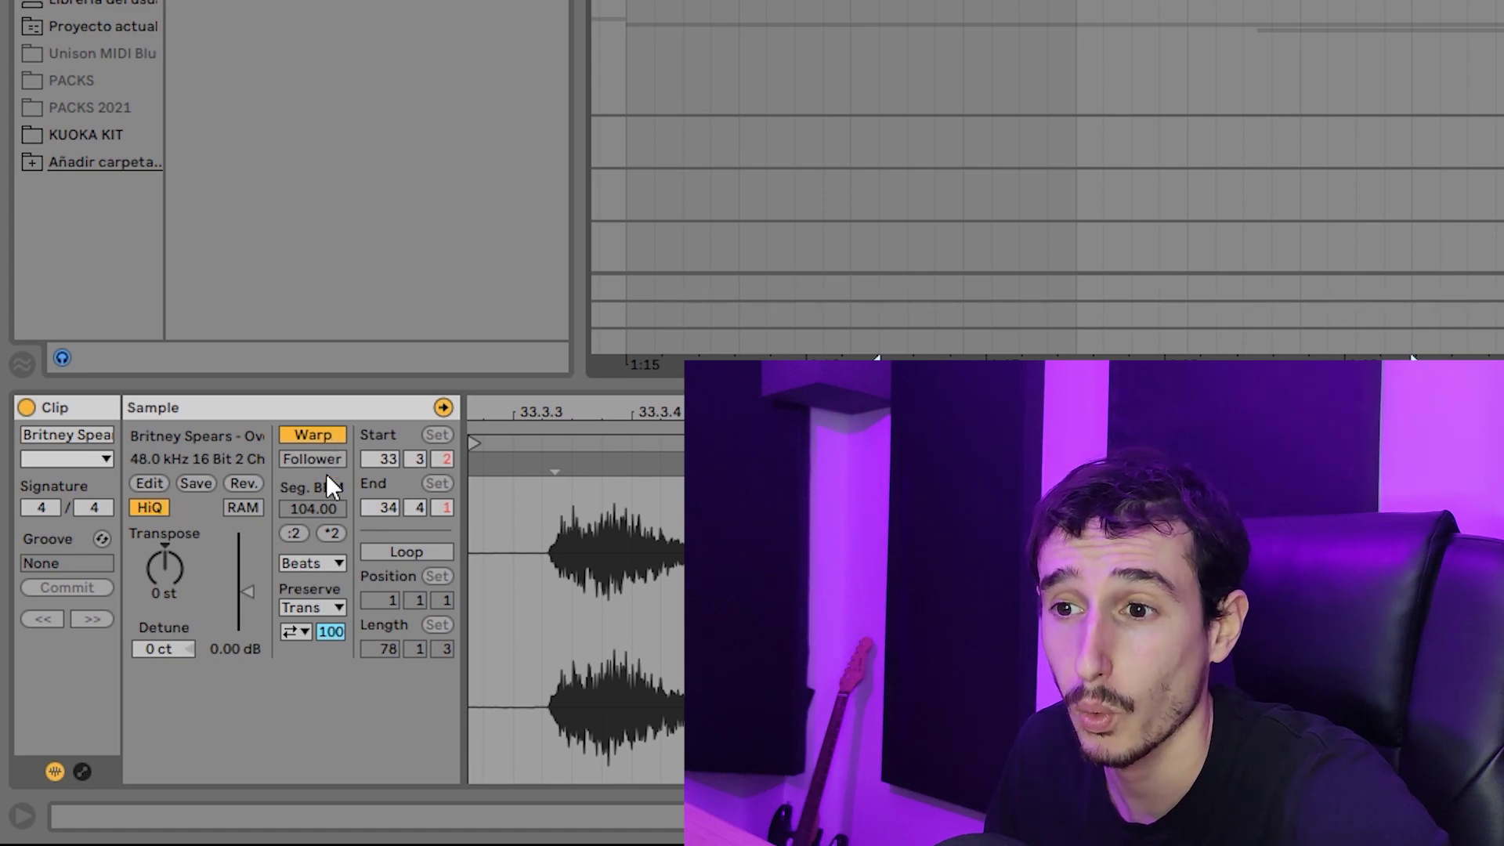
click(336, 564)
click(346, 689)
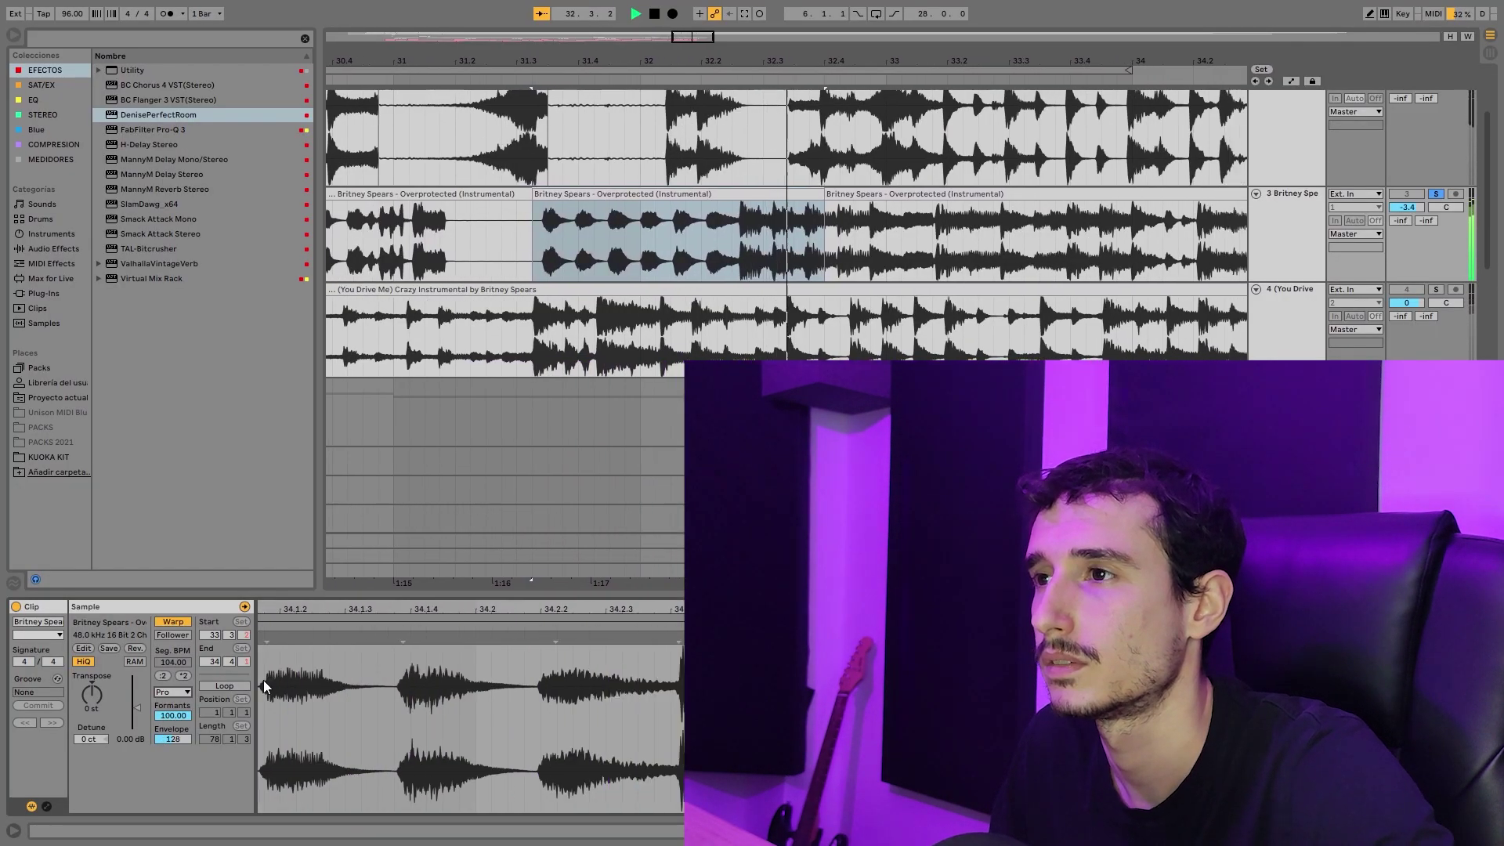
key(space)
- Try extending the Baby One More Time clip on track 11 back to bar 24, play the passage, and restore its start at bar 25
scroll(615, 325, down, 2)
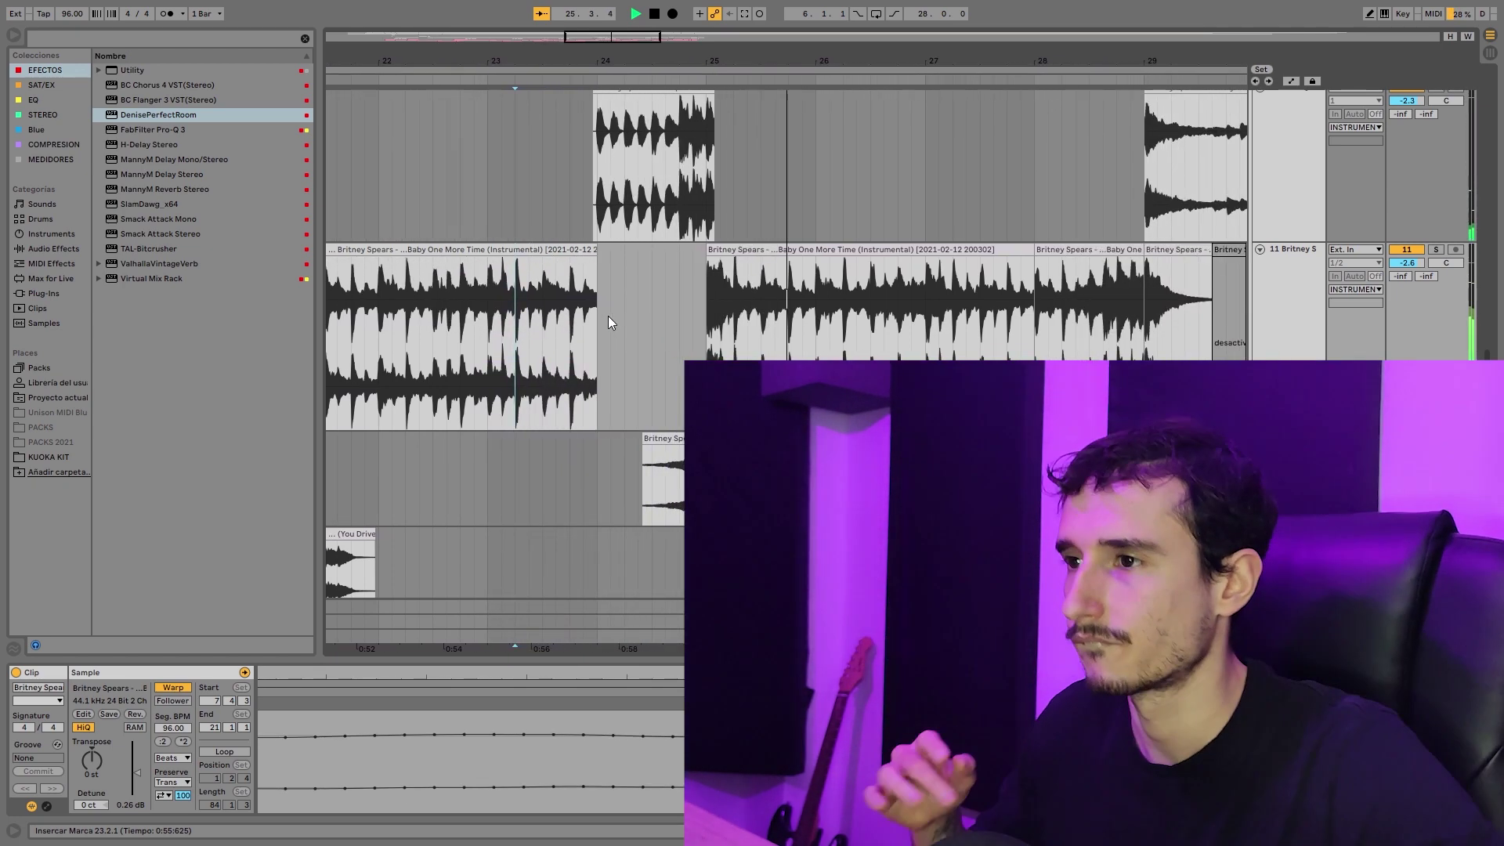
key(space)
click(674, 267)
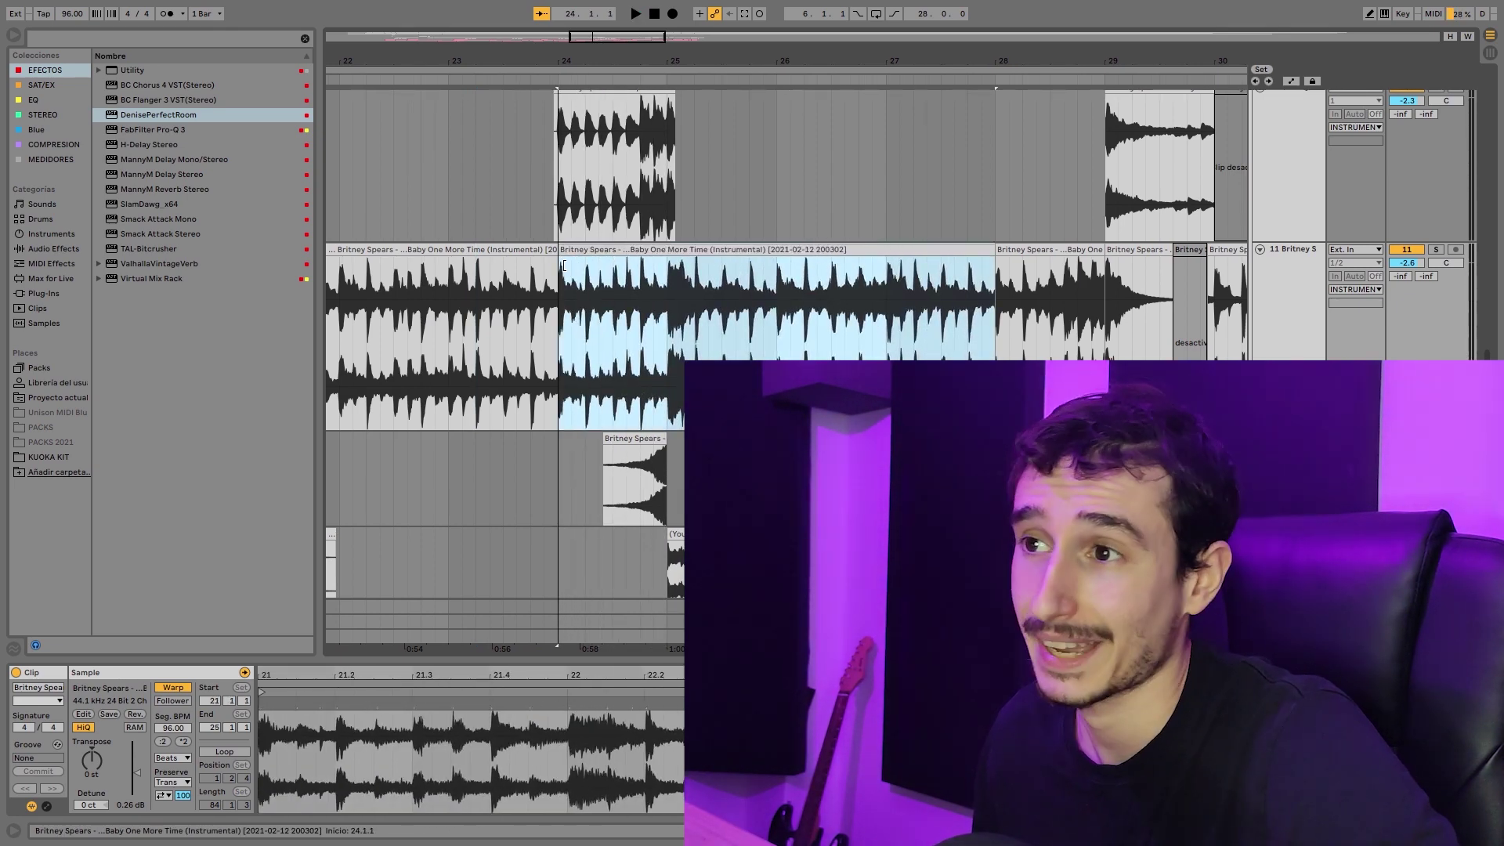
key(space)
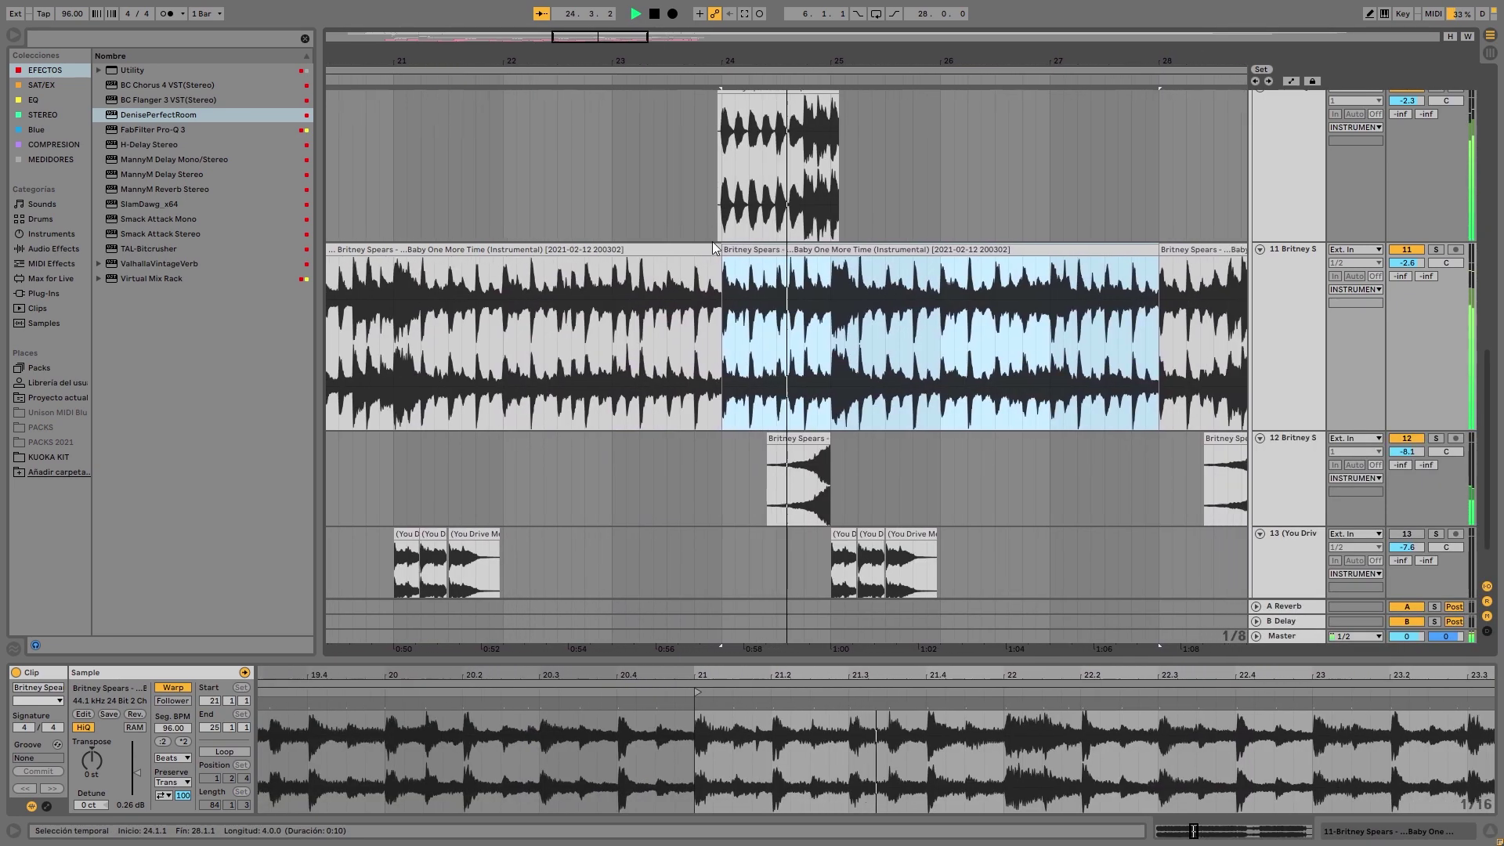
key(space)
drag(721, 258, 828, 260)
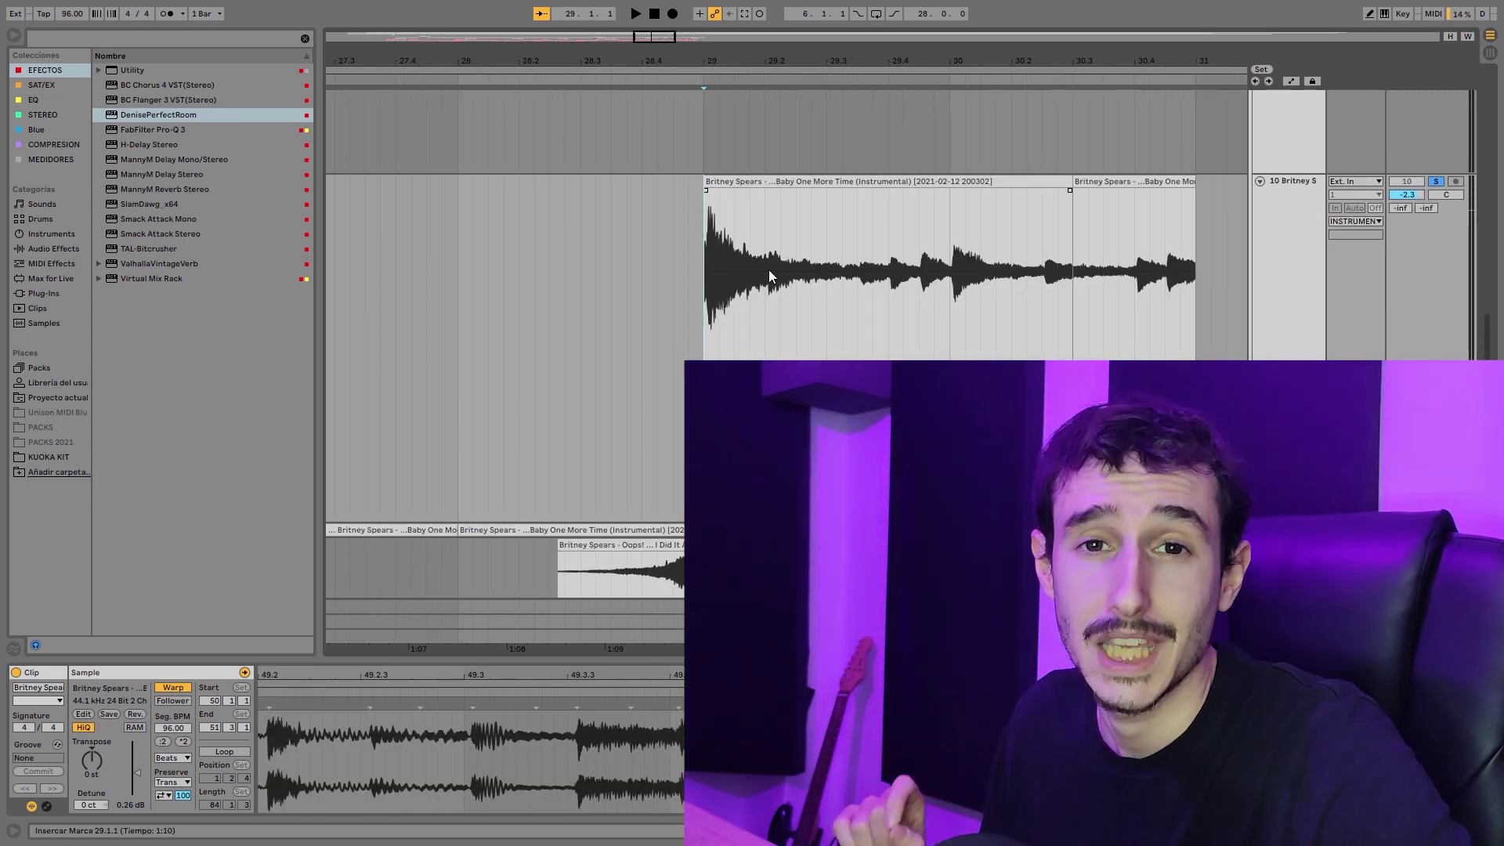
- Trim the end of the Baby One More Time clip starting at bar 29 on track 10 back to bar 30, and play it
key(space)
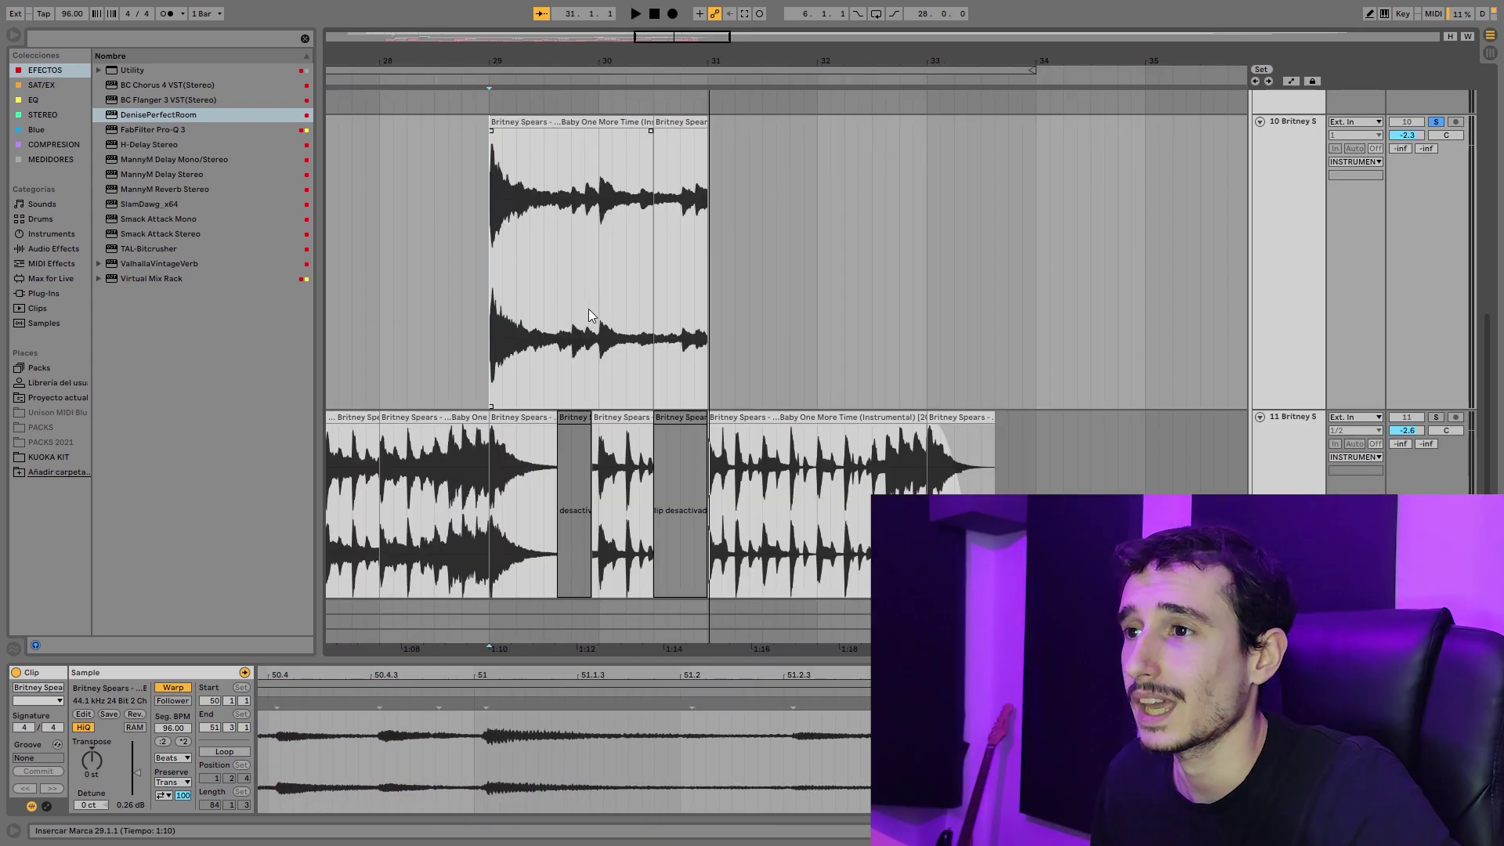
scroll(611, 180, up, 3)
scroll(788, 151, down, 3)
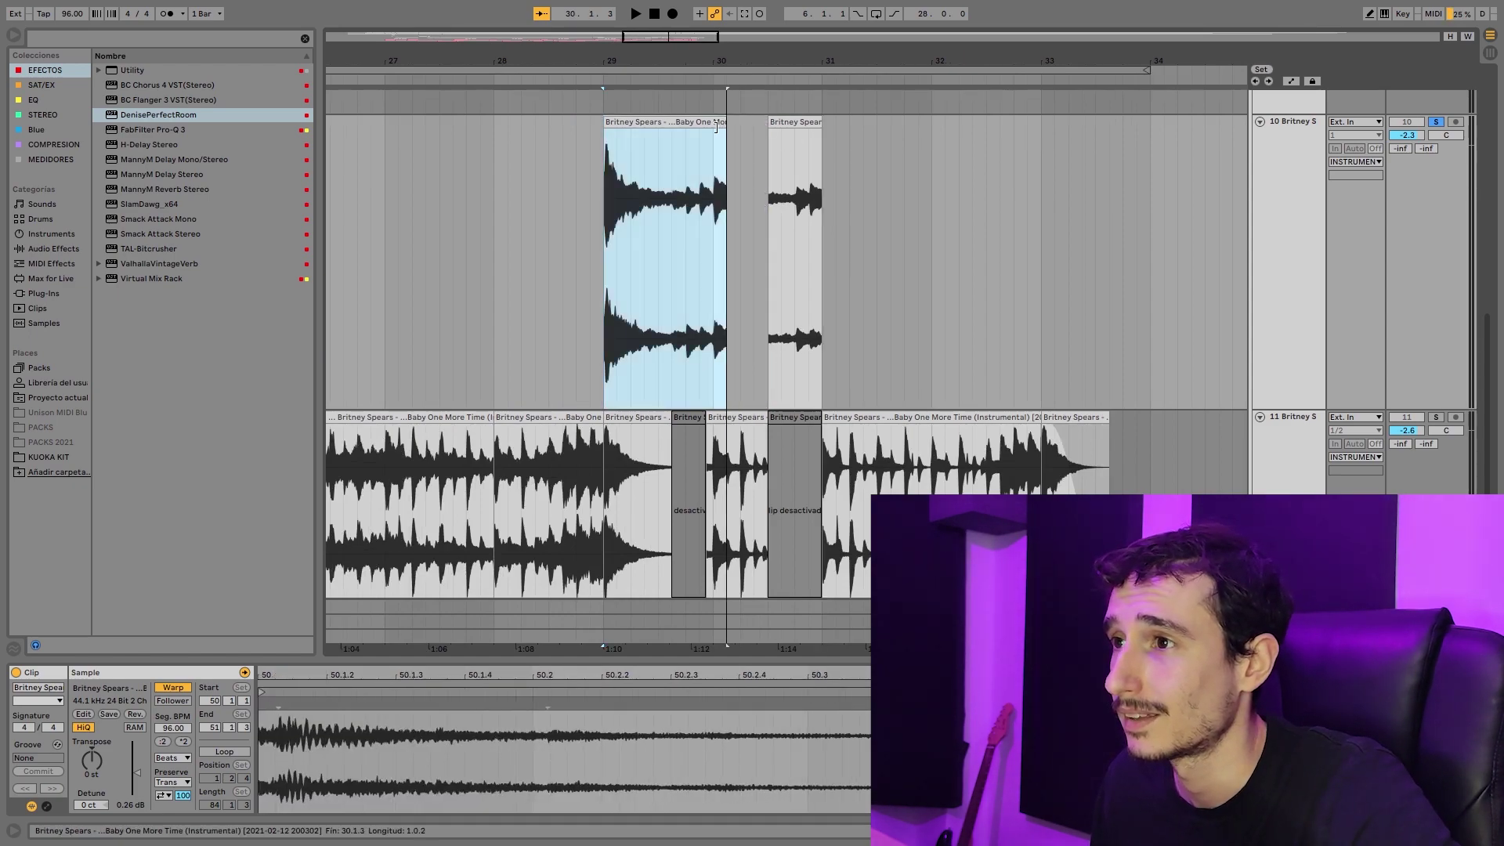
click(599, 200)
key(space)
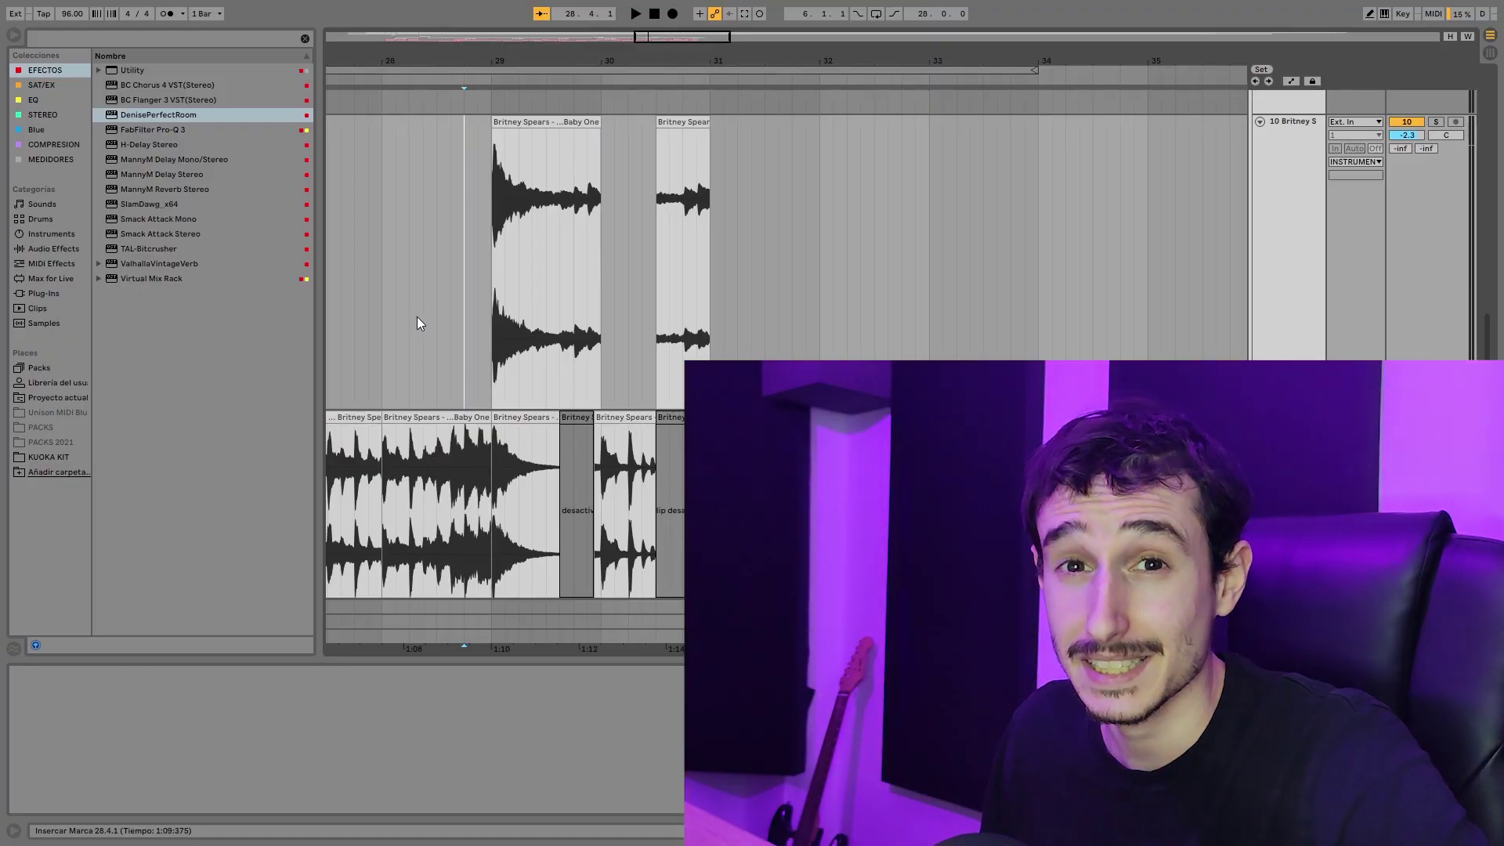
- Select the Baby One More Time clip at bar 29 on track 10 and adjust its clip gain
scroll(483, 271, up, 5)
drag(649, 350, 548, 473)
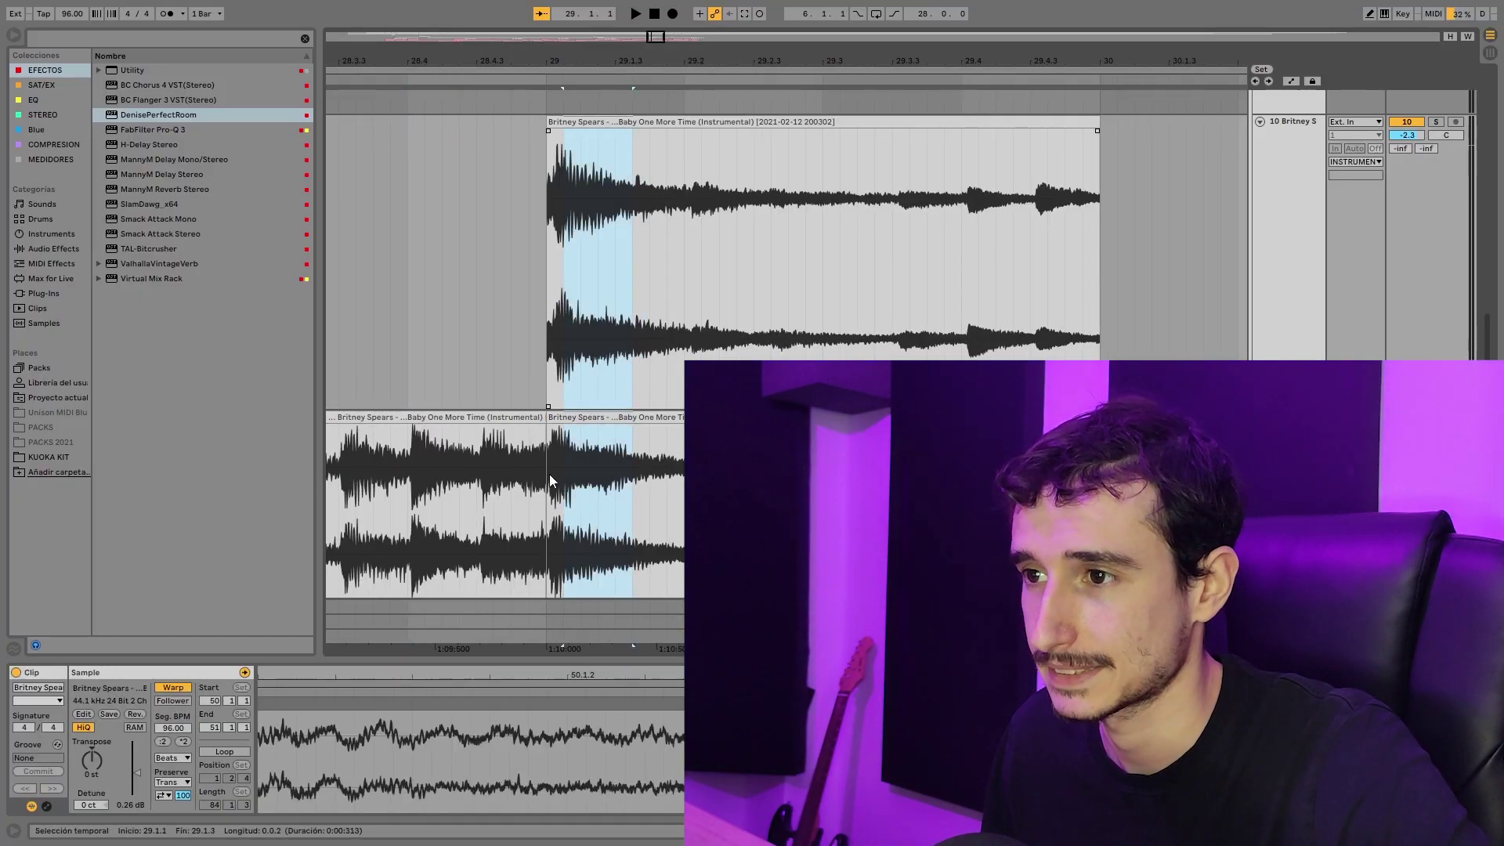
click(538, 318)
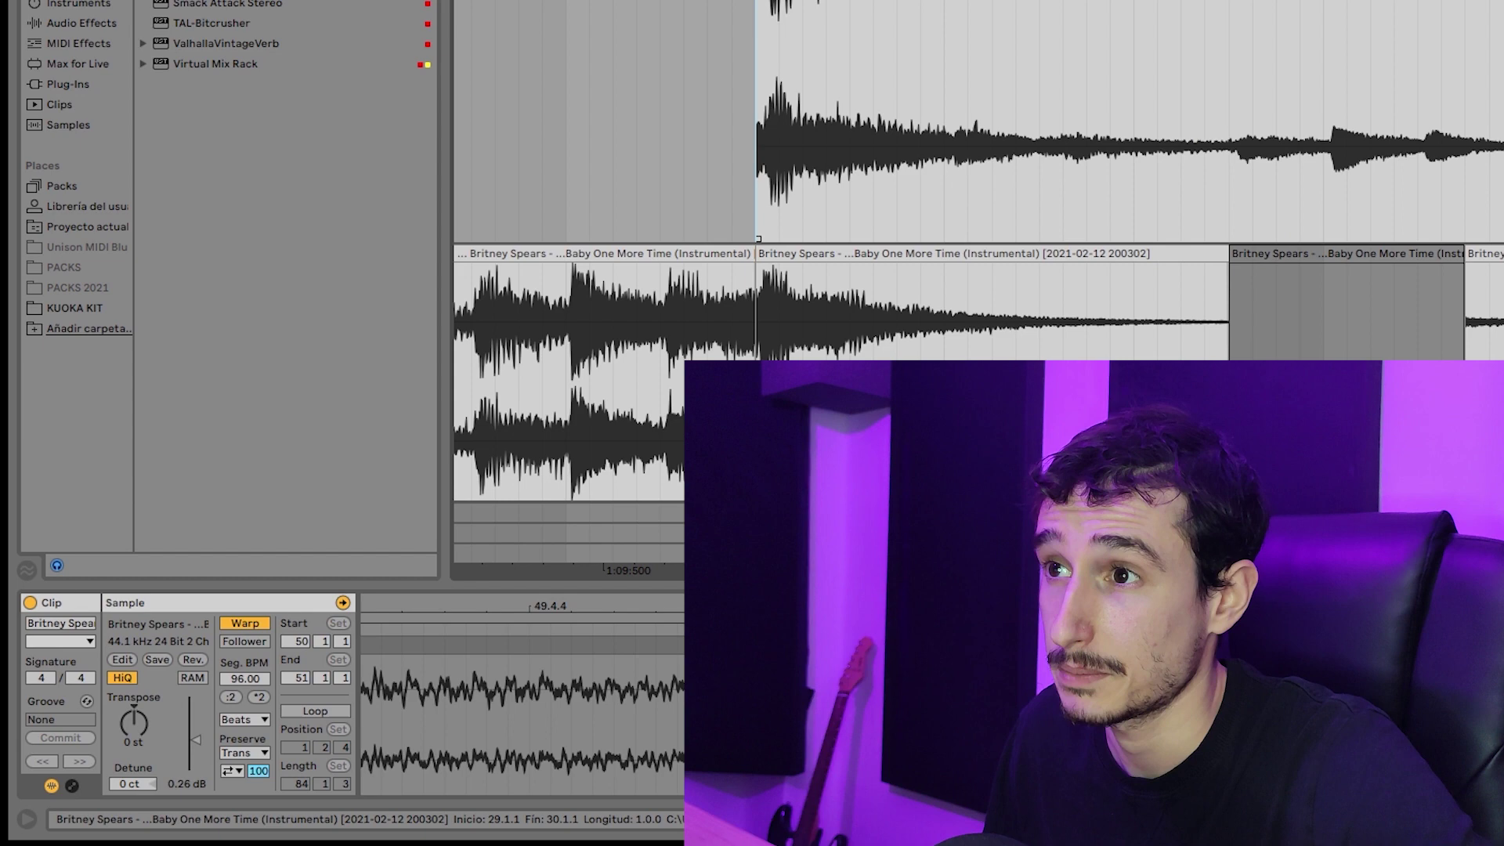
click(595, 121)
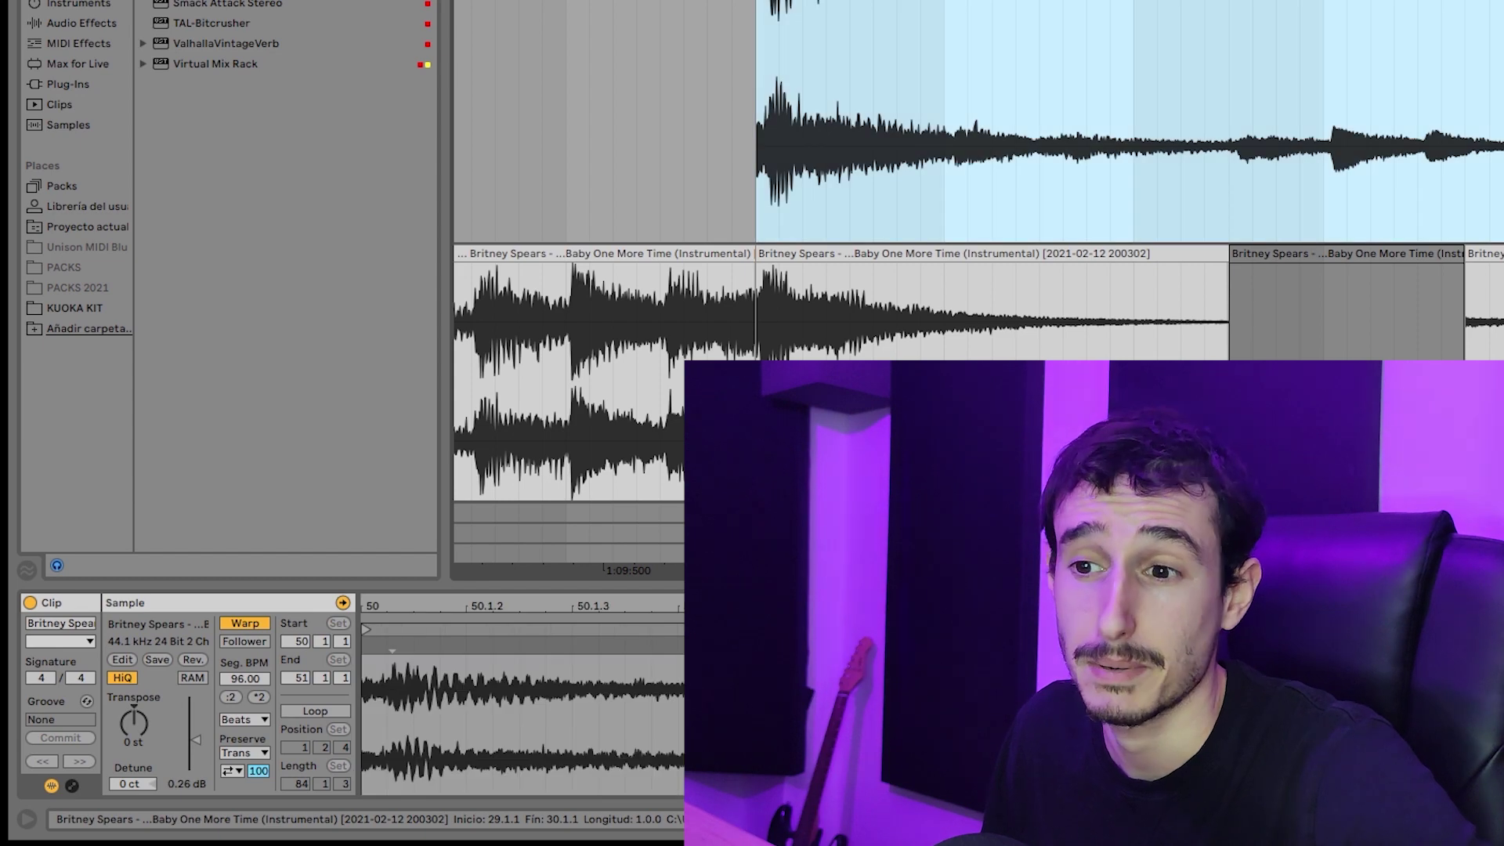
drag(205, 744, 195, 733)
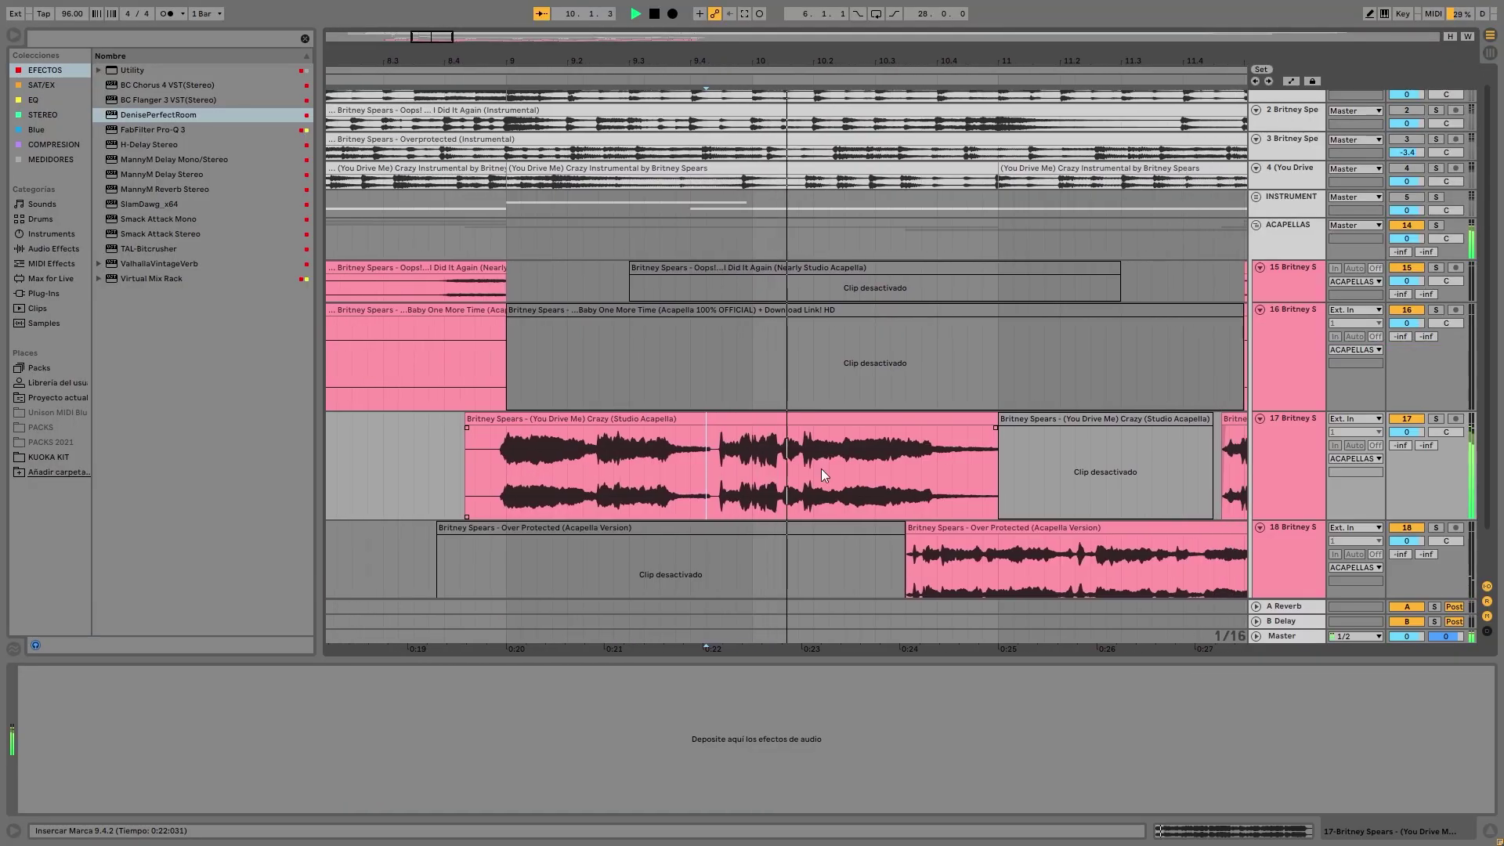
- Add a fade-in at the start of the Over Protected acapella clip on track 18 near bar 10.3
scroll(933, 449, down, 2)
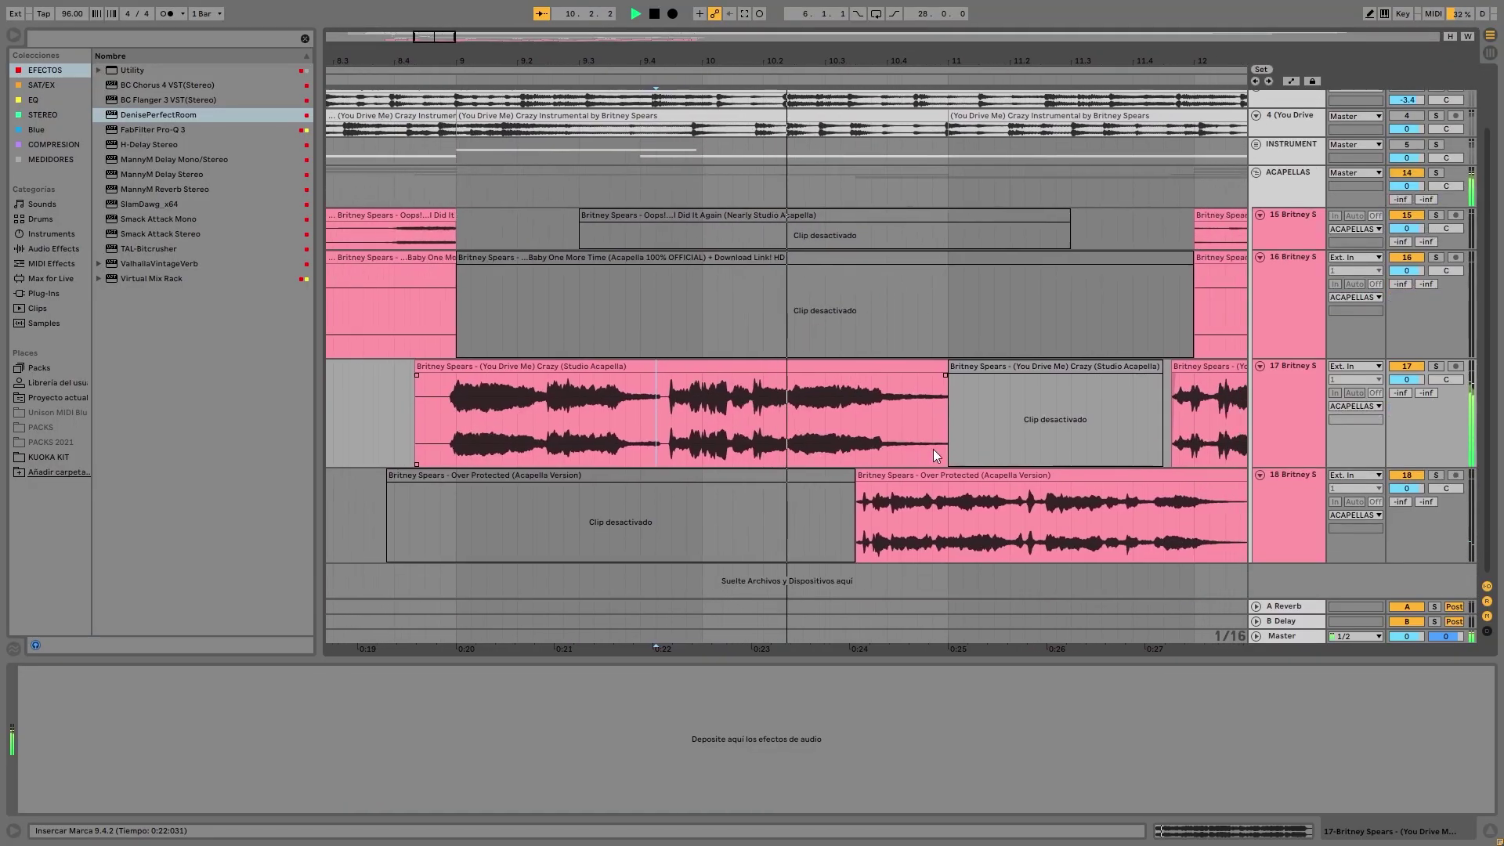
ctrl+scroll(919, 443, up, 2)
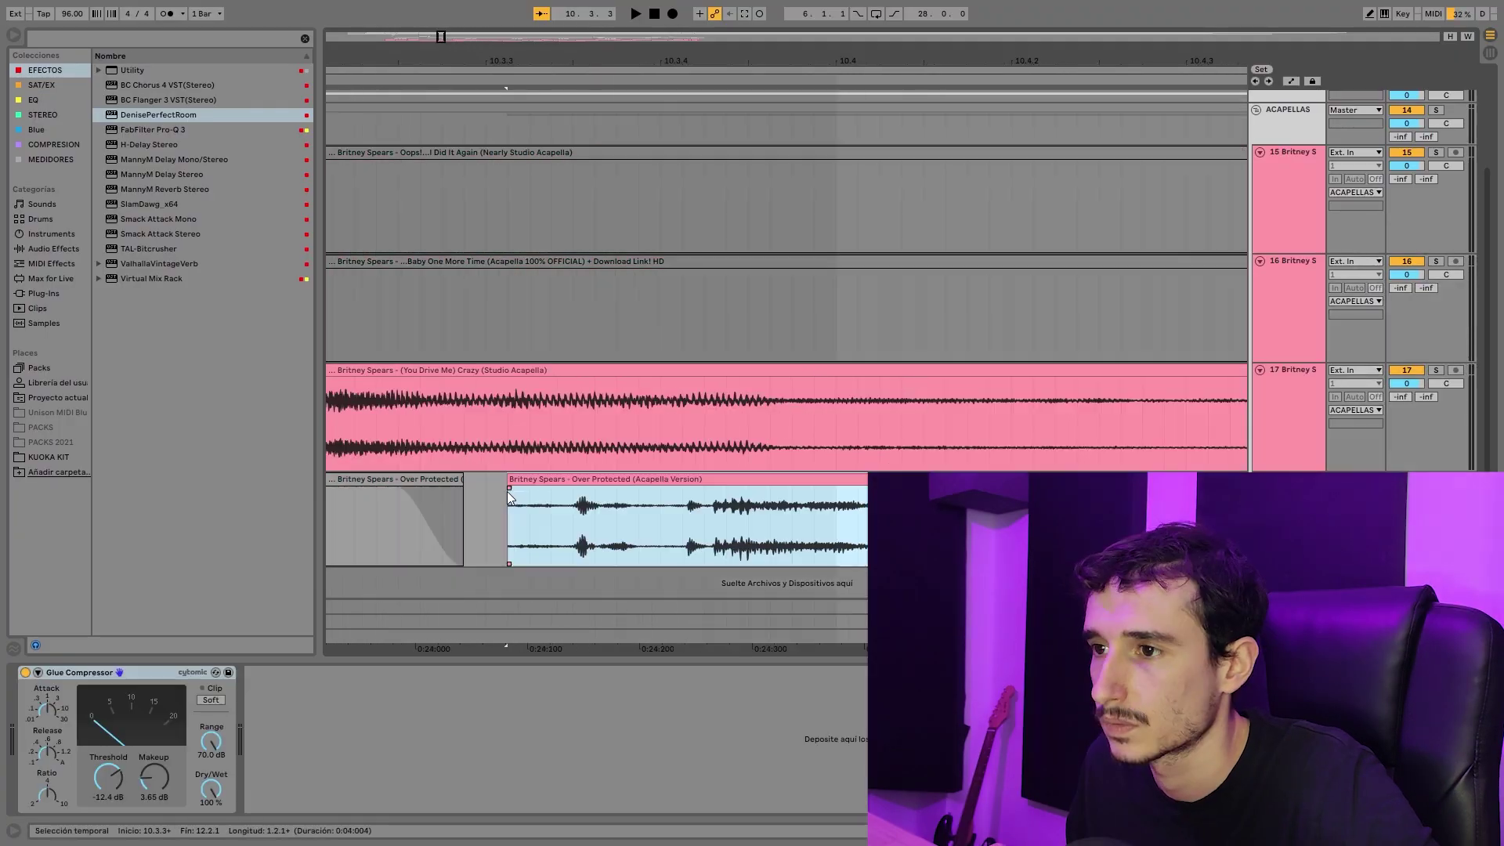
click(533, 487)
drag(536, 487, 628, 488)
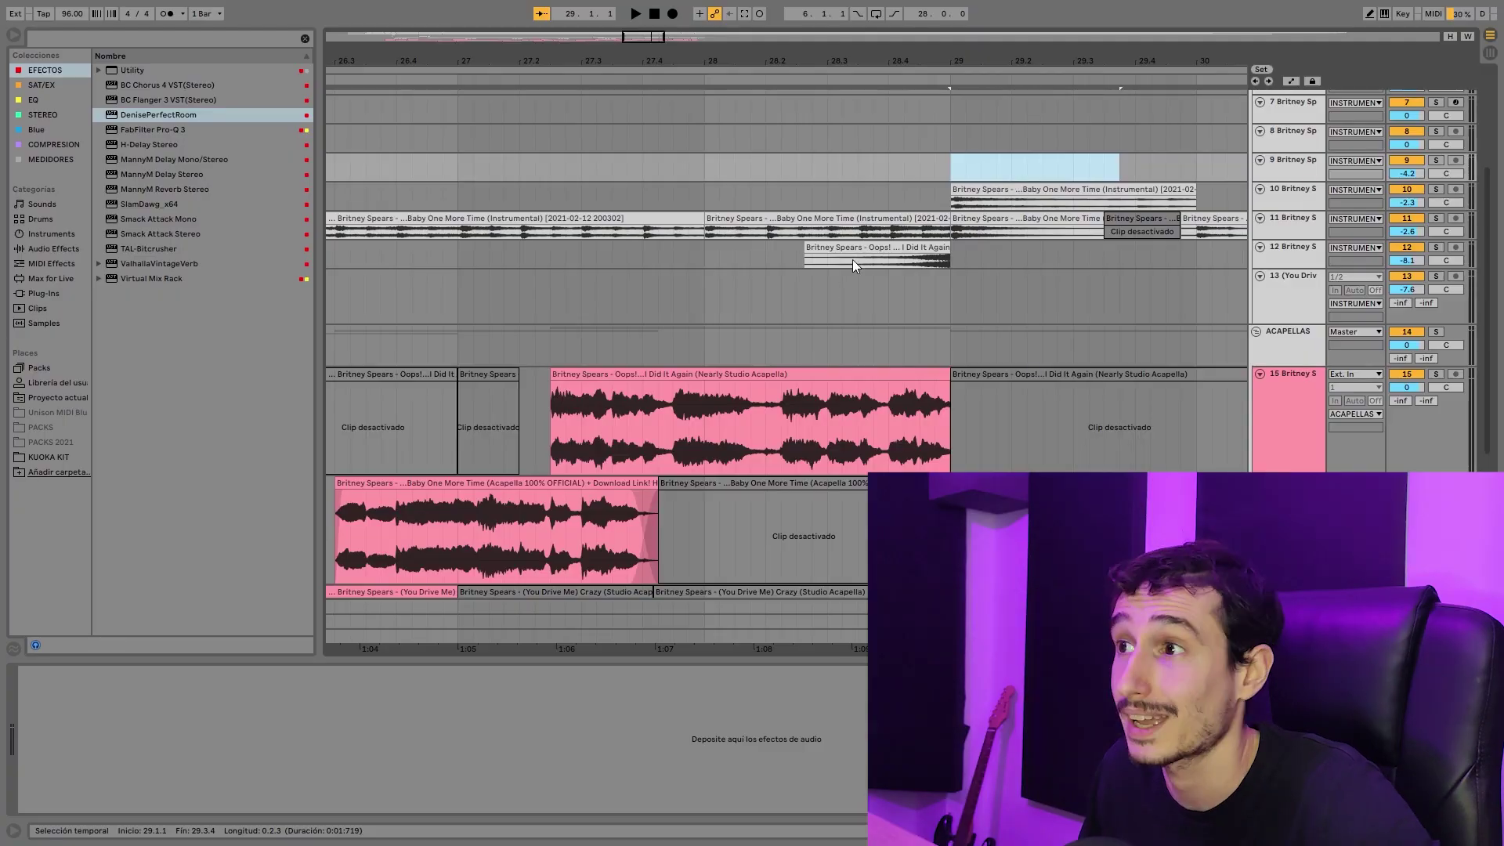
- Select the region from bar 29 across instrumental tracks 9 to 13 and examine the acapella transition at that point
drag(1087, 284, 1090, 285)
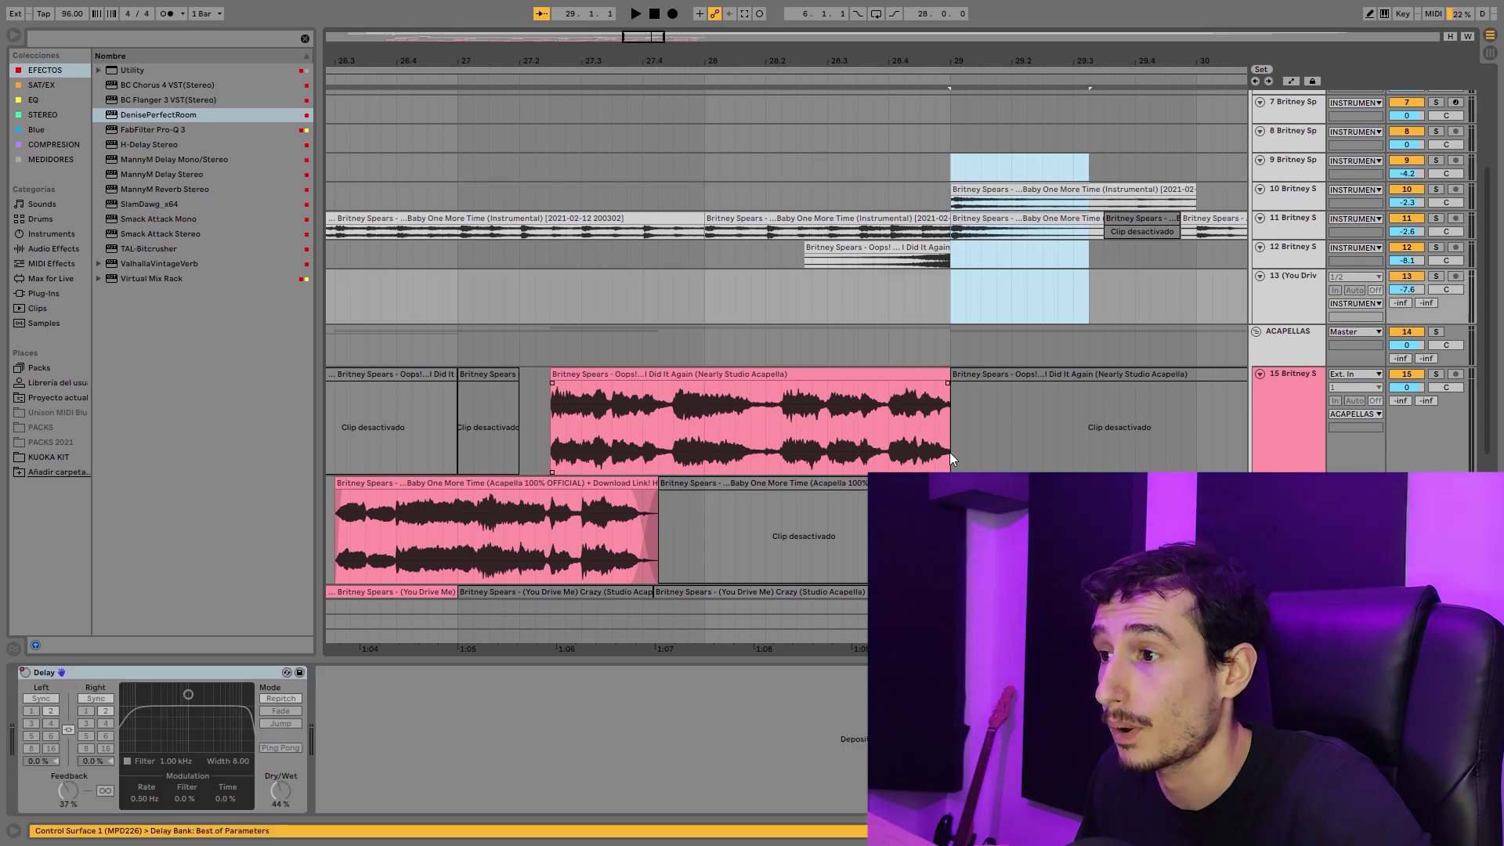
scroll(876, 342, up, 3)
scroll(879, 242, up, 2)
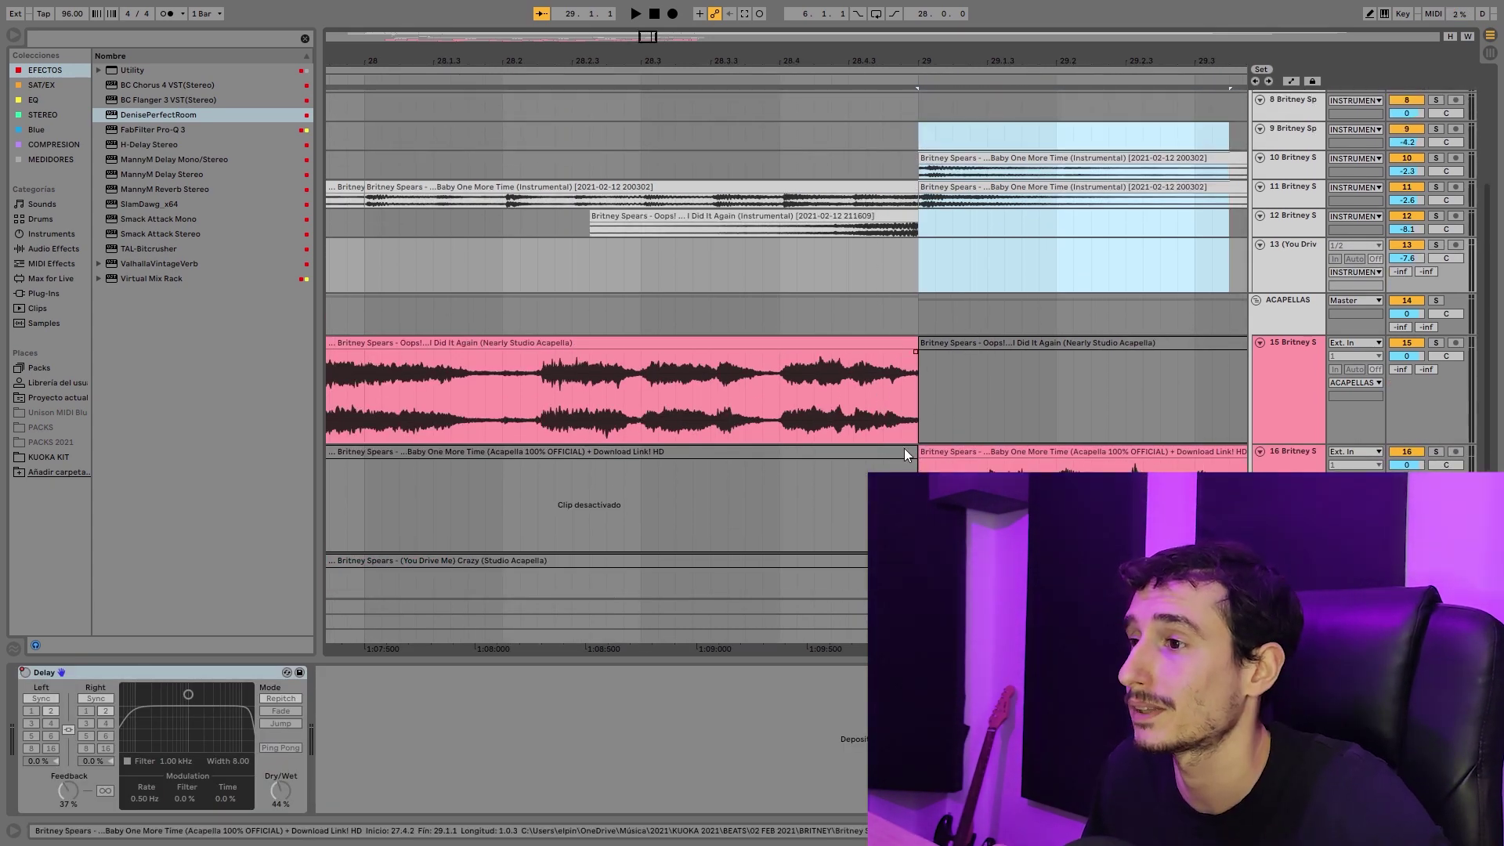
scroll(937, 445, down, 3)
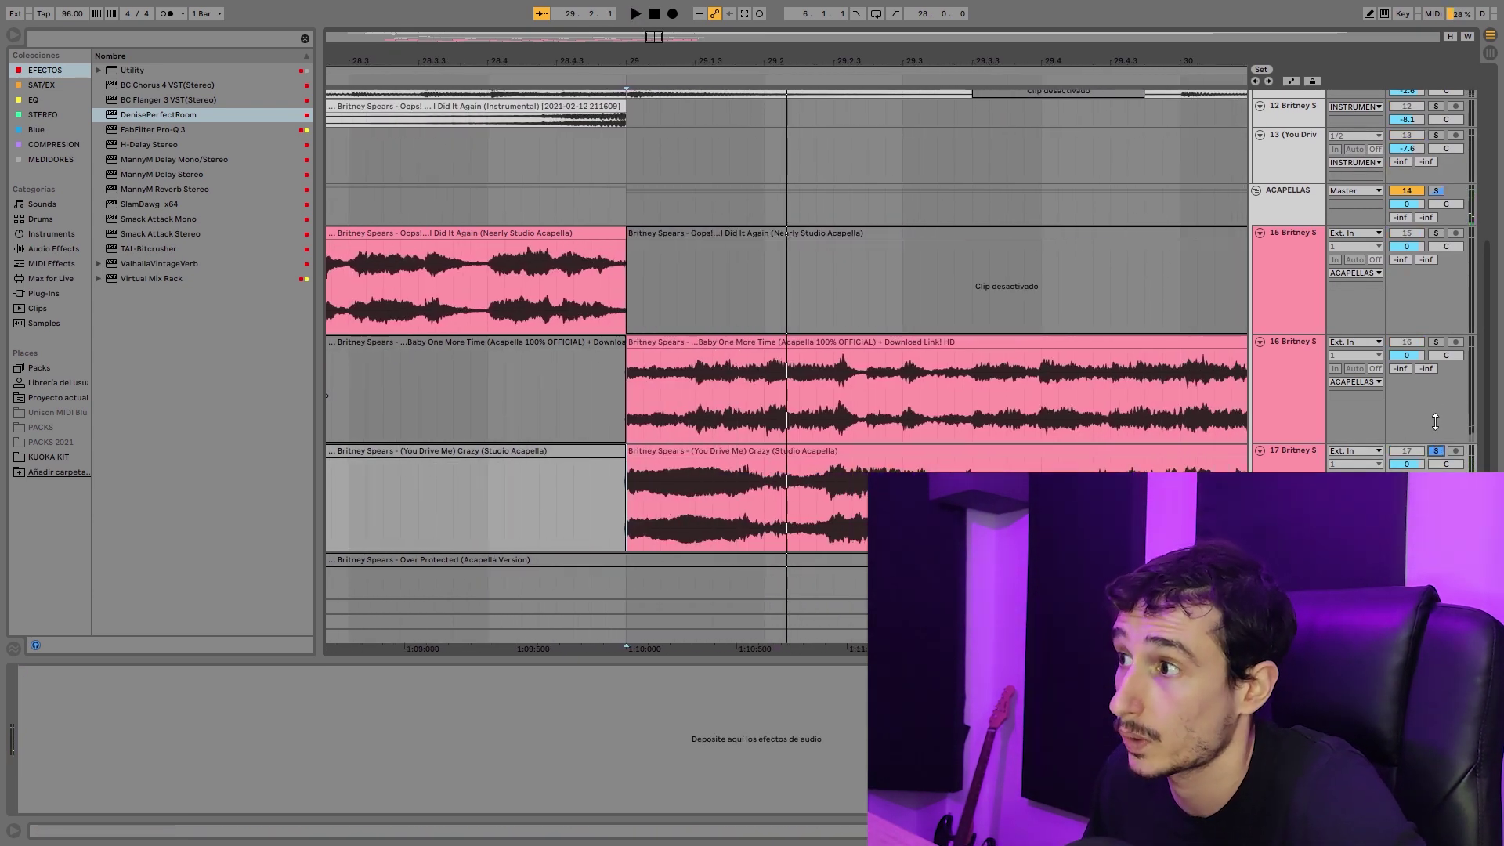
- Play the soloed Baby One More Time acapella on track 16 from bar 29
click(636, 392)
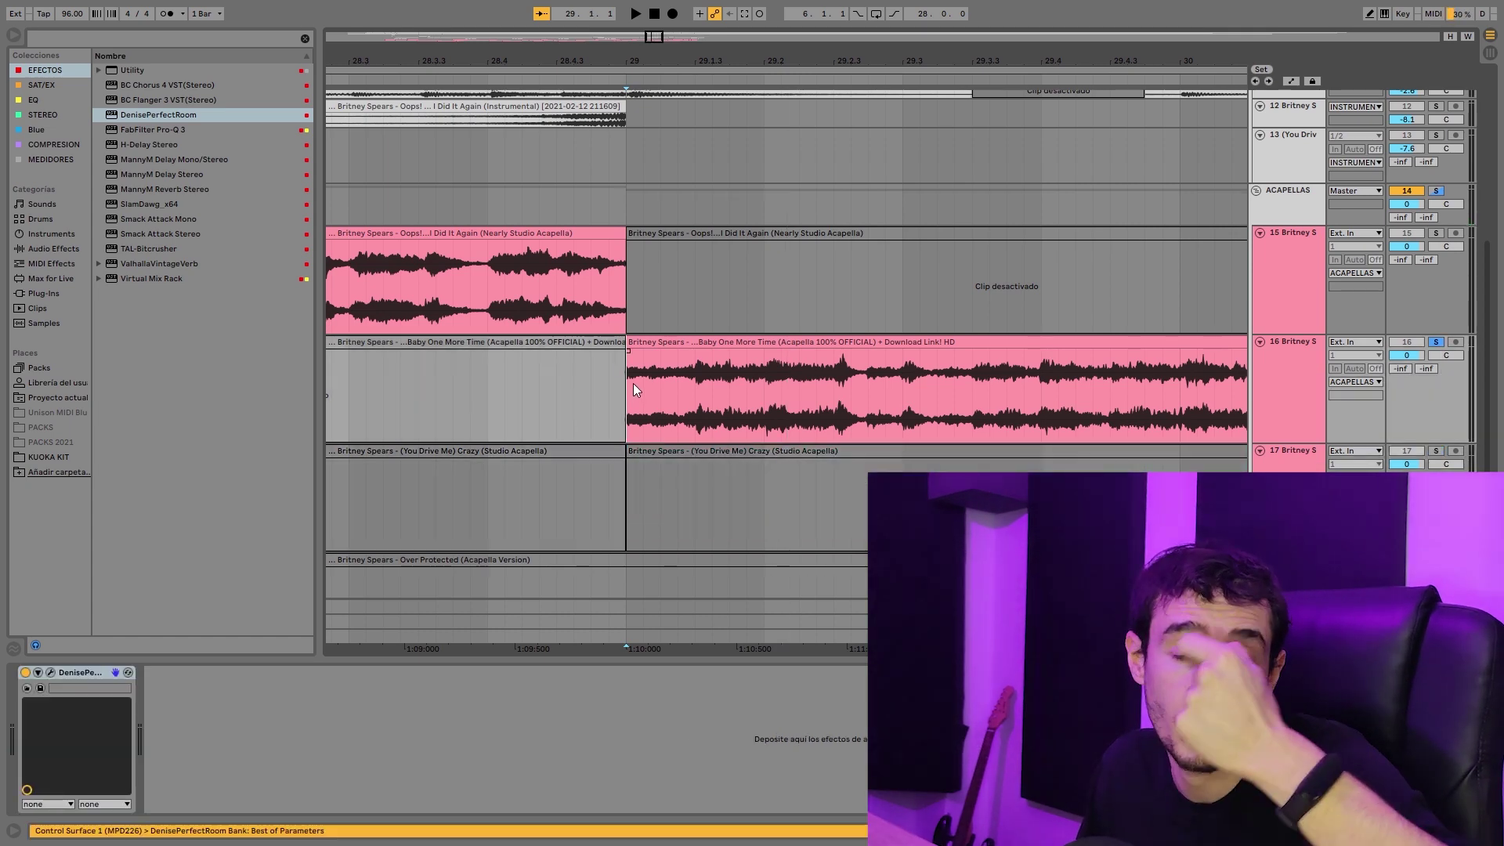
key(space)
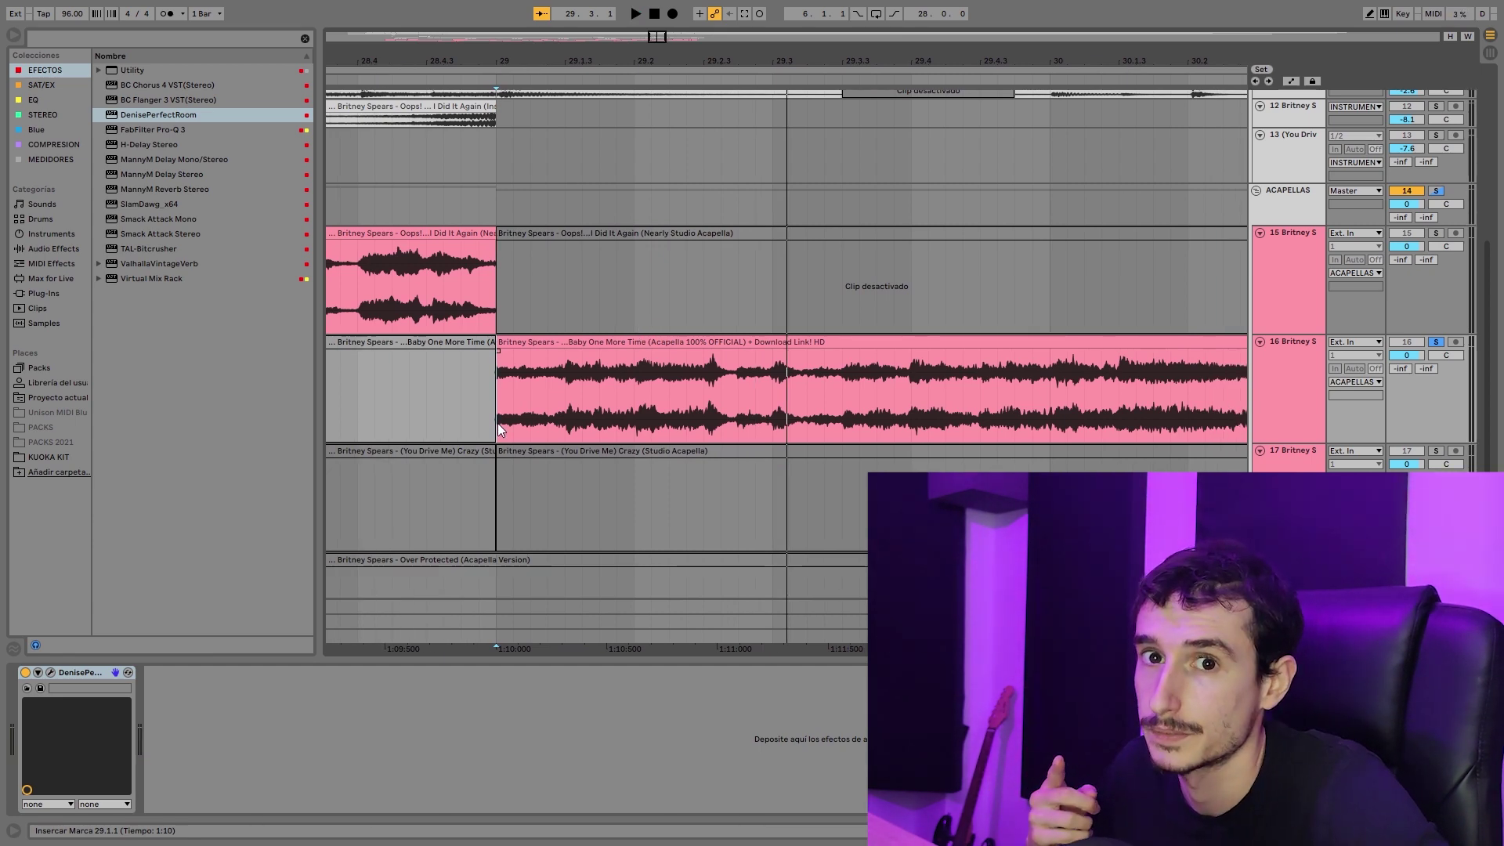
key(space)
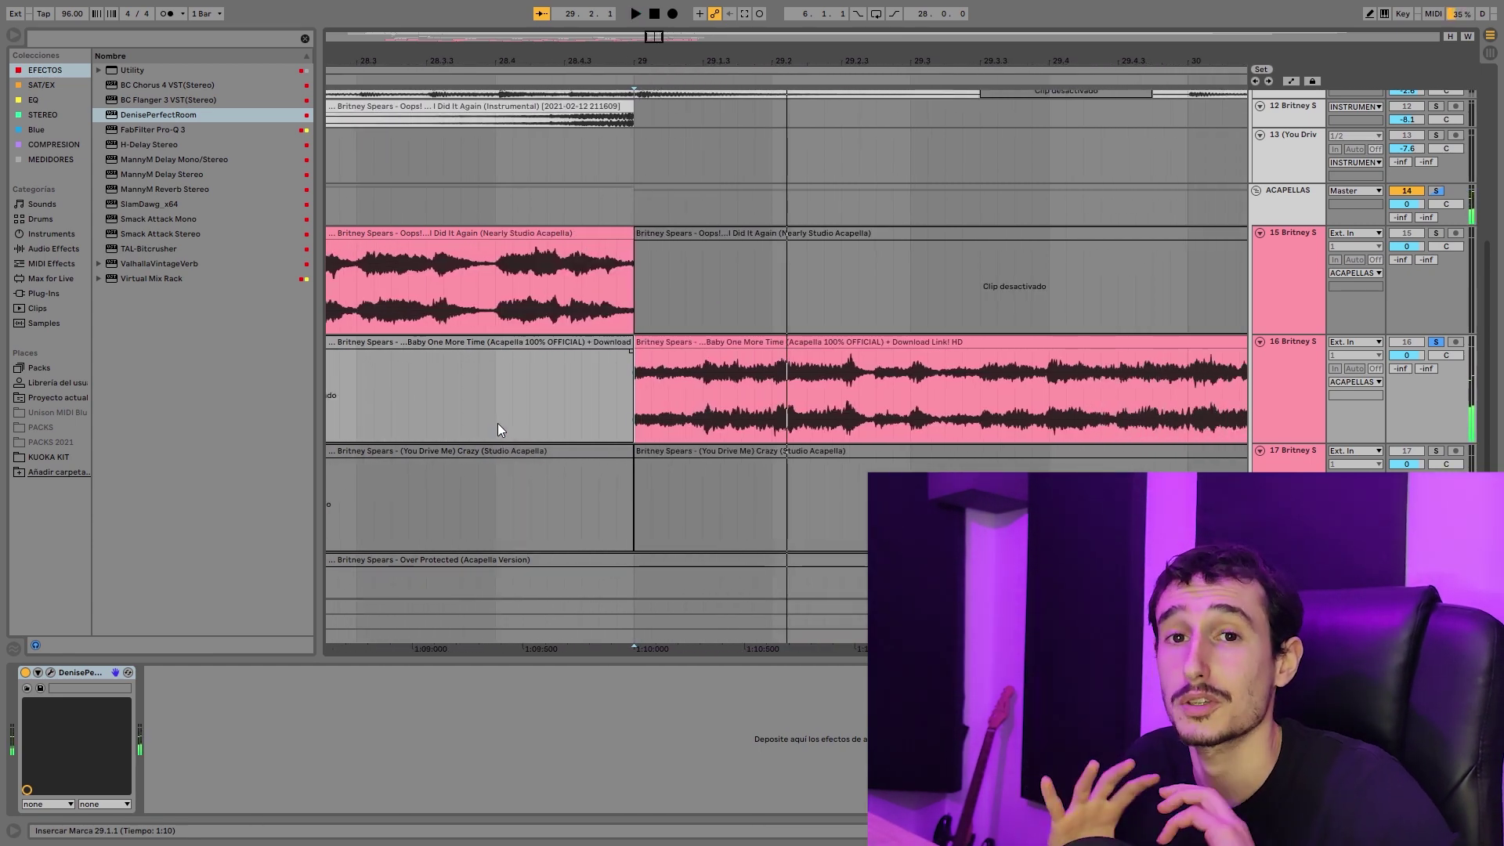
- Play the Oops!...I Did It Again acapella on track 15 from 30.4.3 and select its section from 30.4.2 to 31.4.1
click(1305, 239)
key(space)
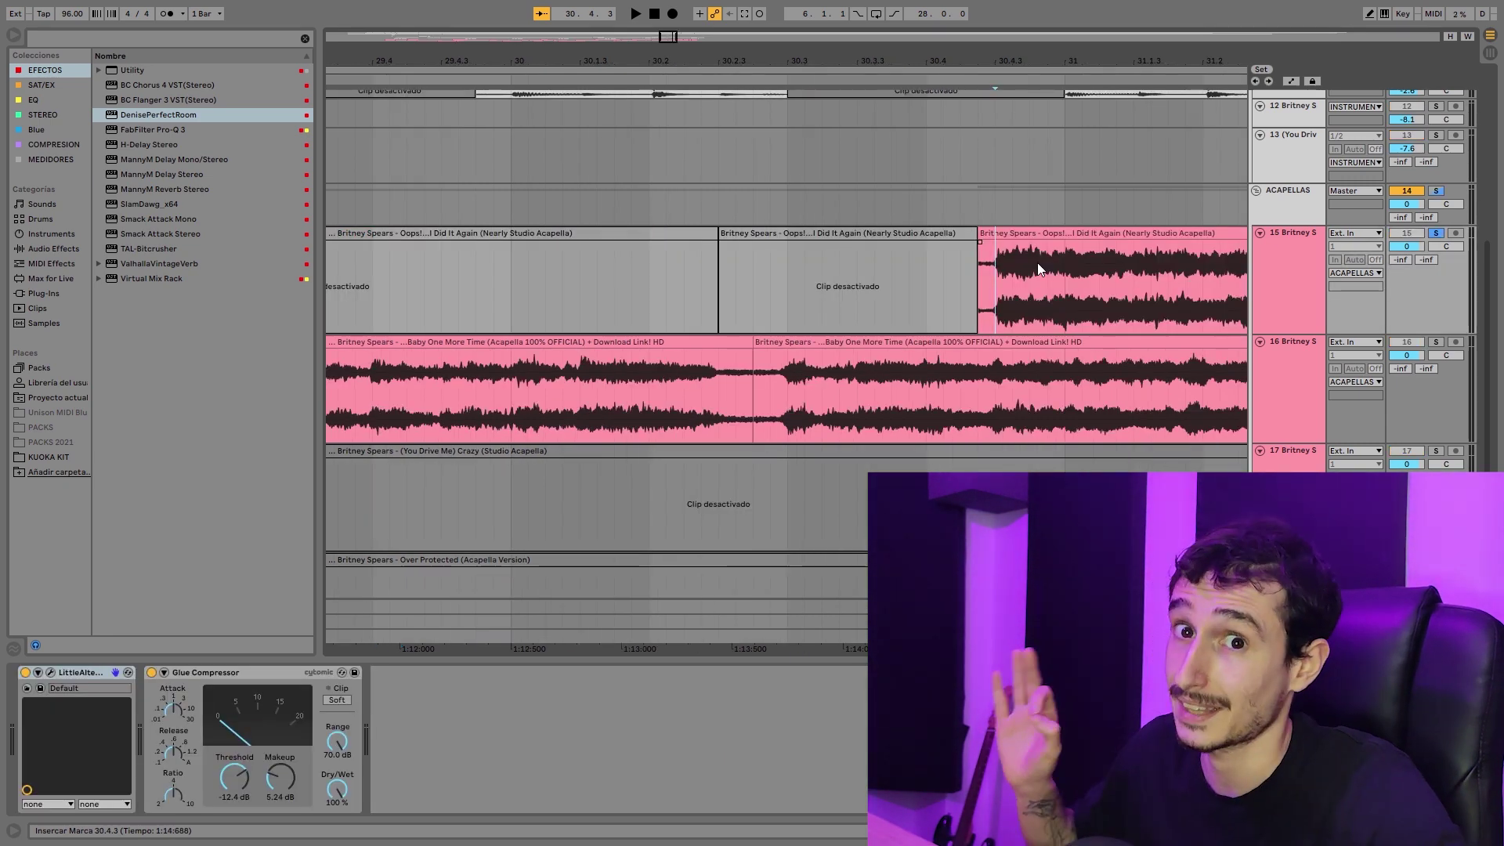
key(space)
key(minus)
click(661, 247)
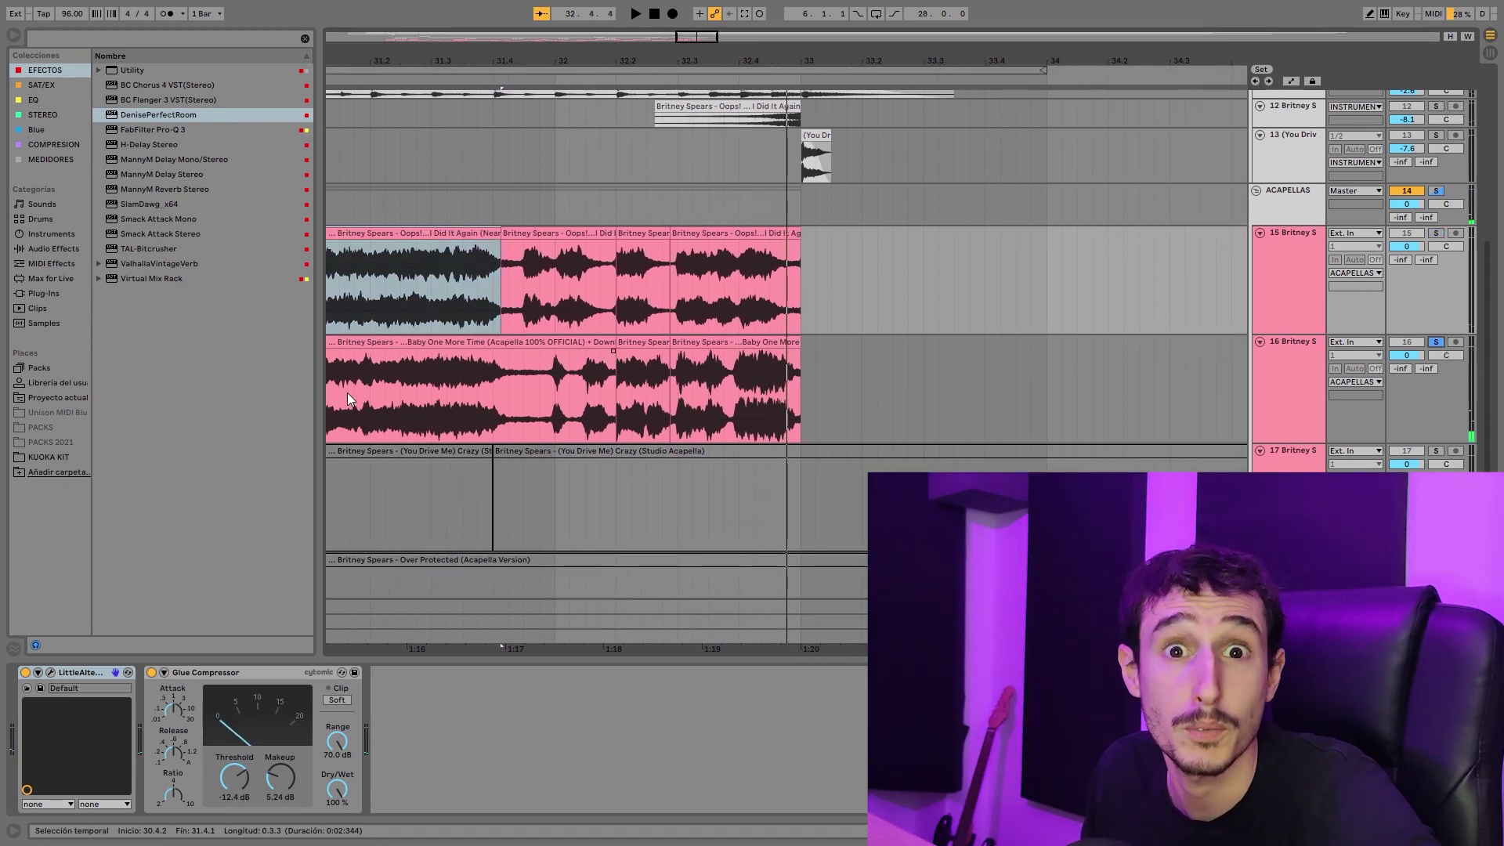
- Play the complete mashup from bar 6 and follow the arrangement of active and deactivated acapella clips on tracks 15 to 18
key(space)
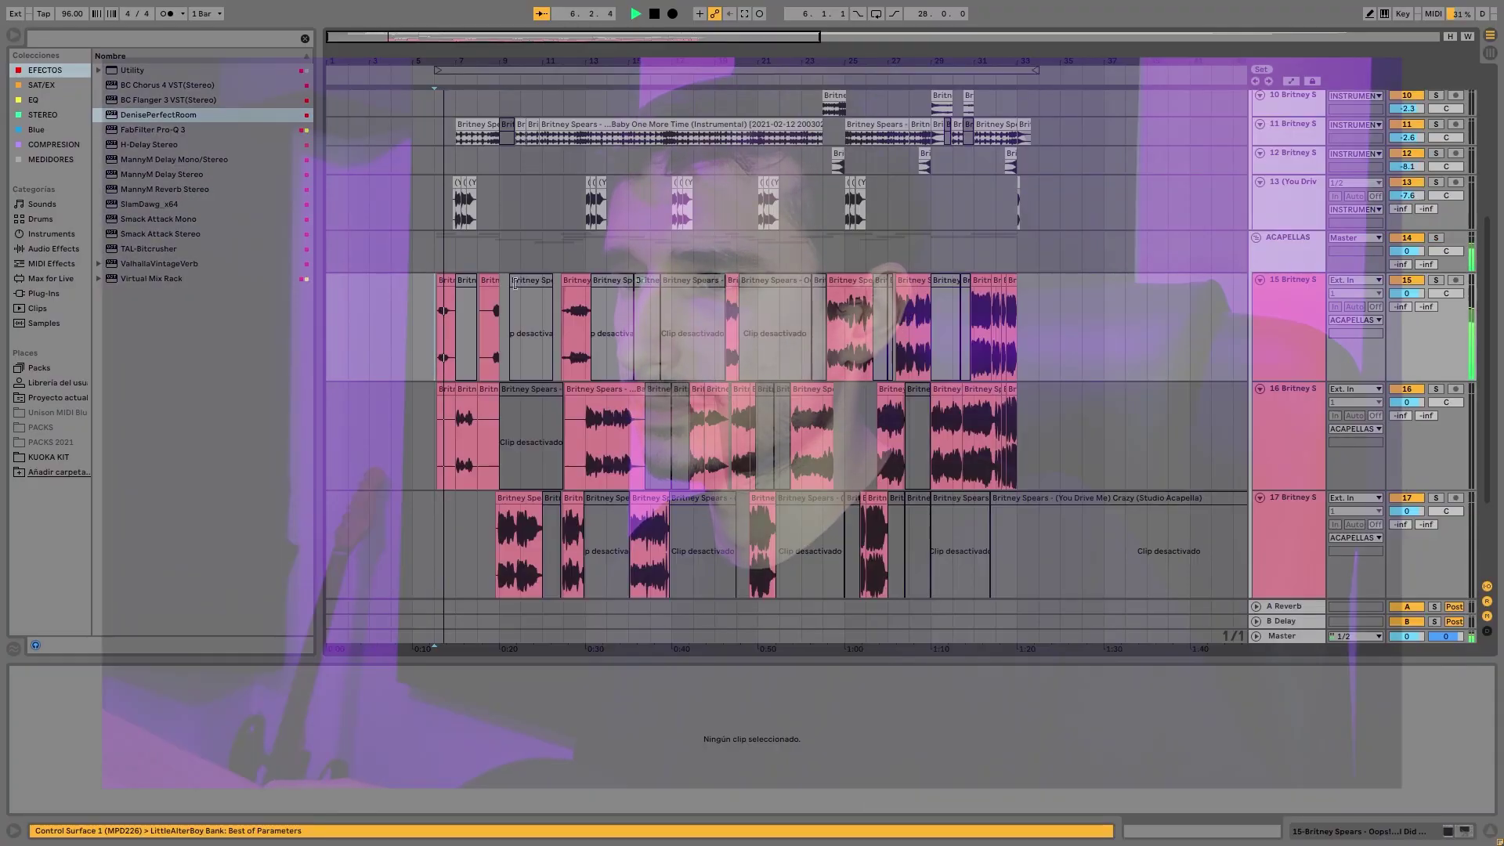
scroll(609, 304, down, 1)
key(plus)
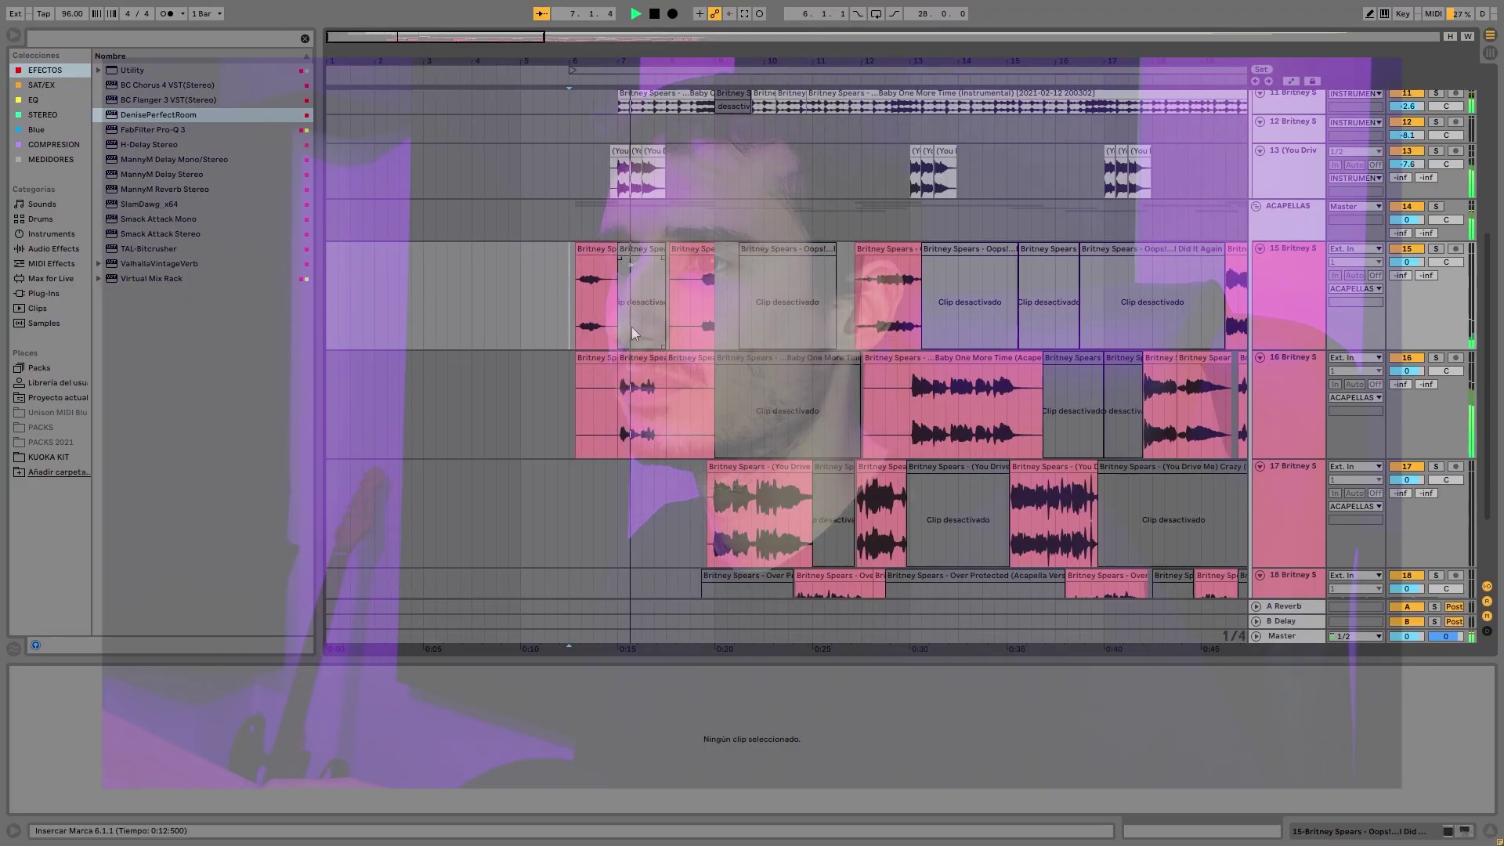
scroll(633, 329, up, 1)
key(plus)
key(plus)
key(plus)
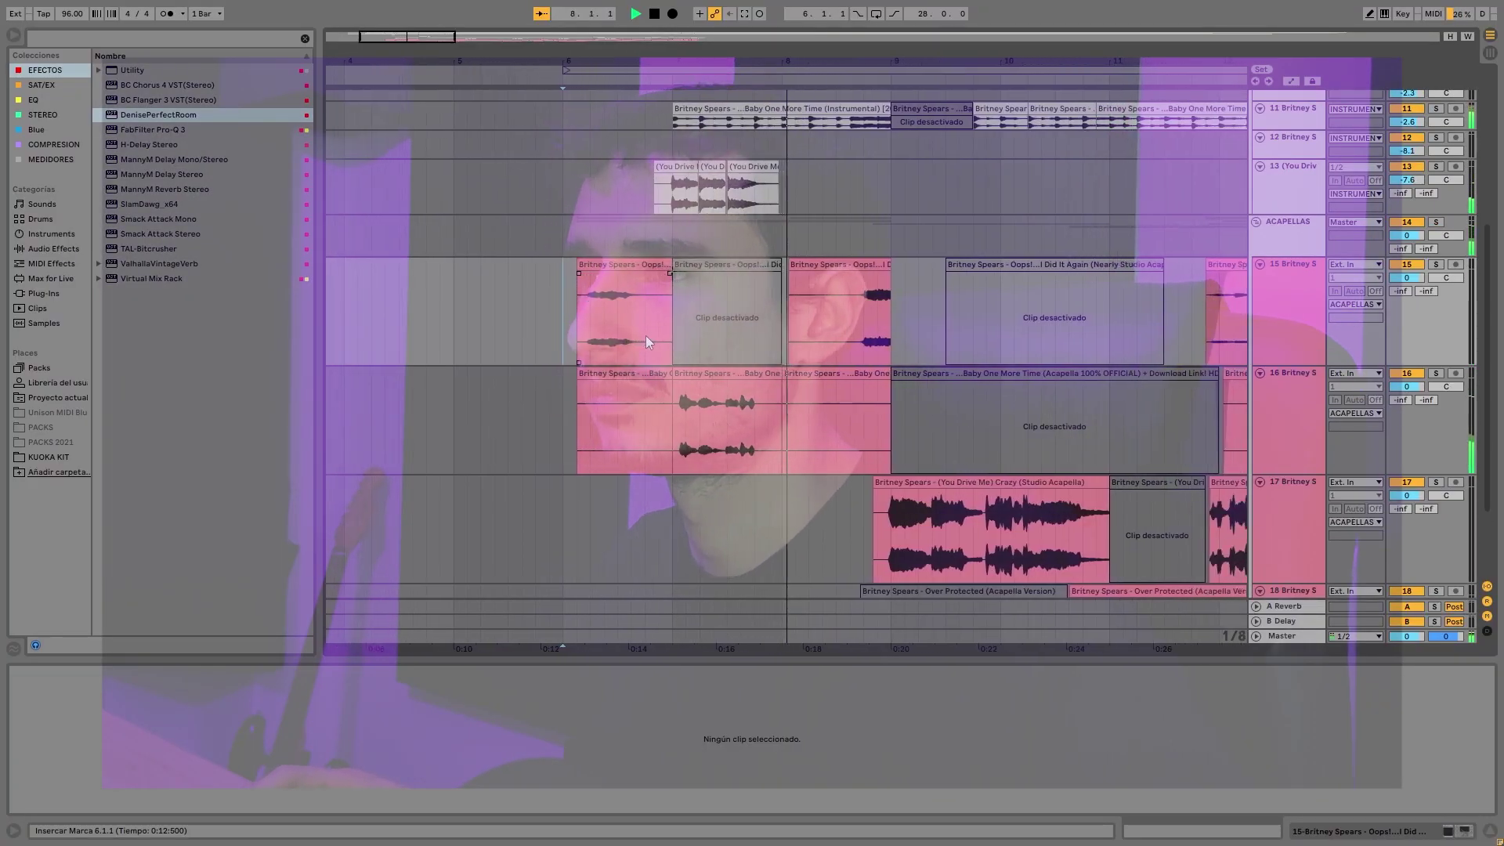
scroll(650, 334, down, 2)
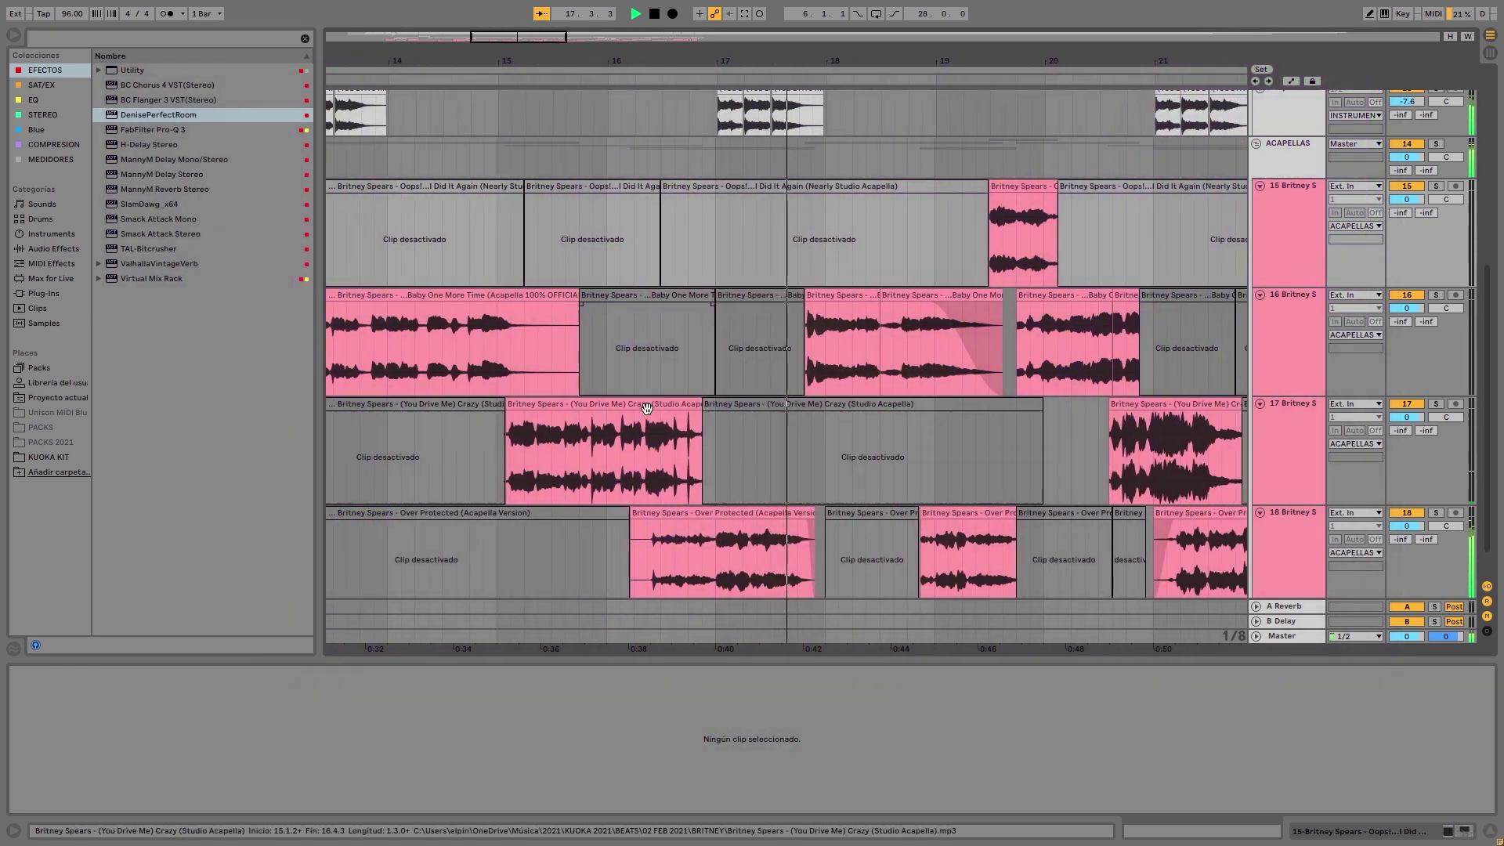
scroll(646, 411, down, 1)
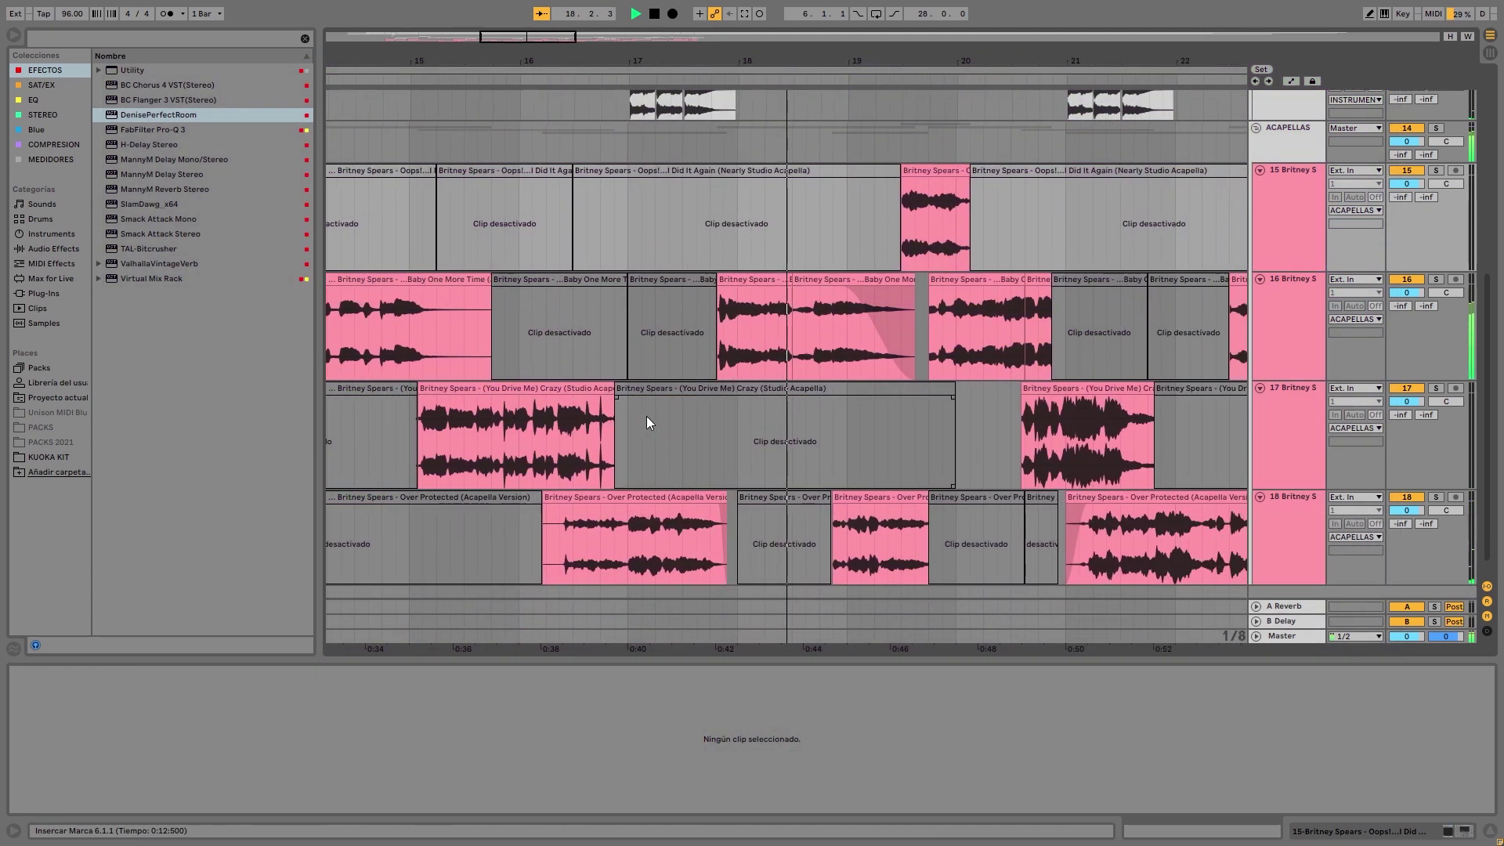
scroll(646, 423, down, 2)
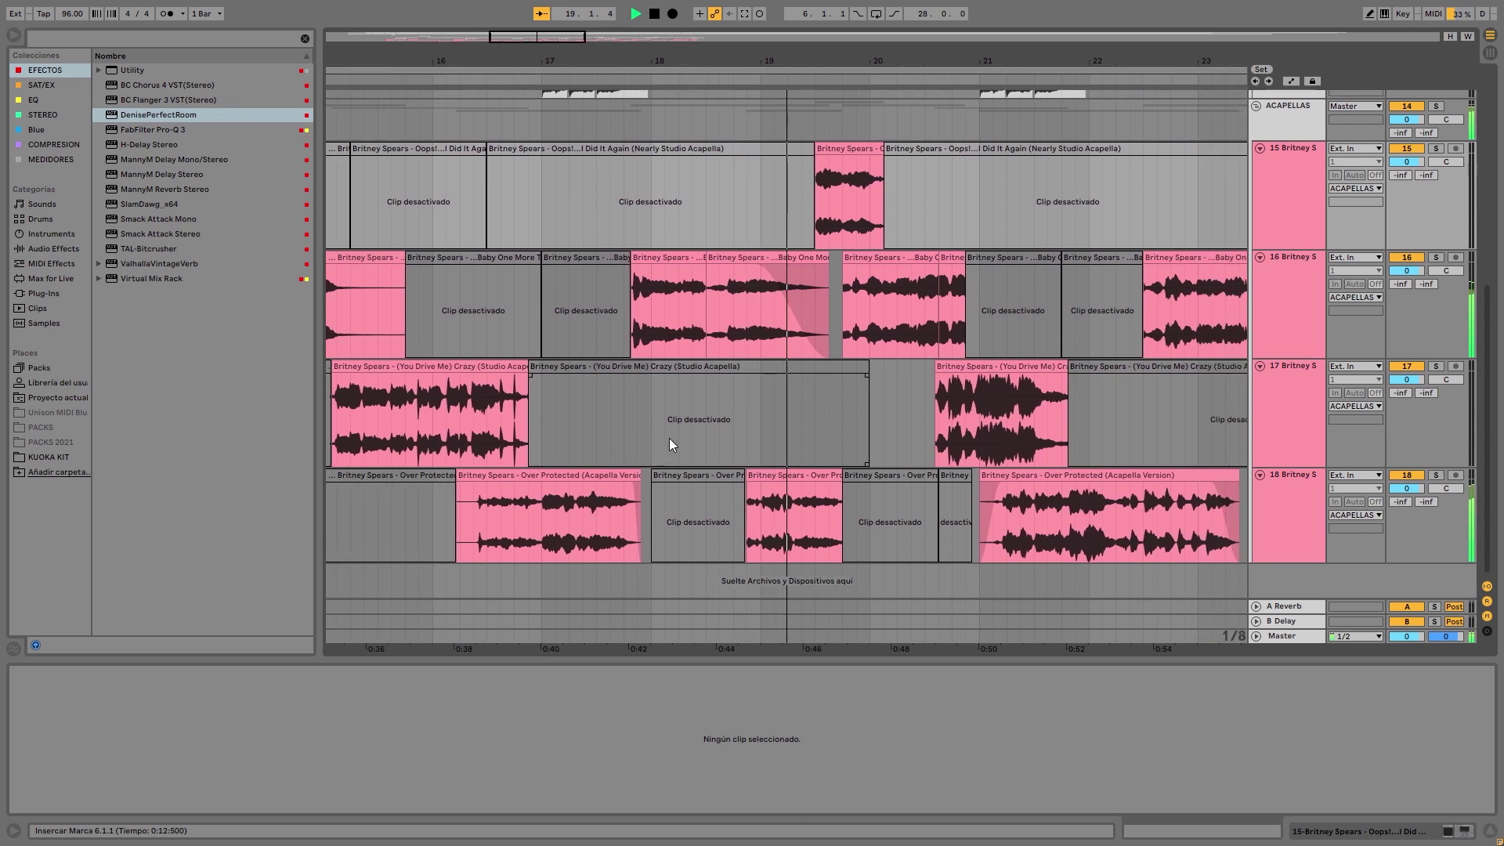